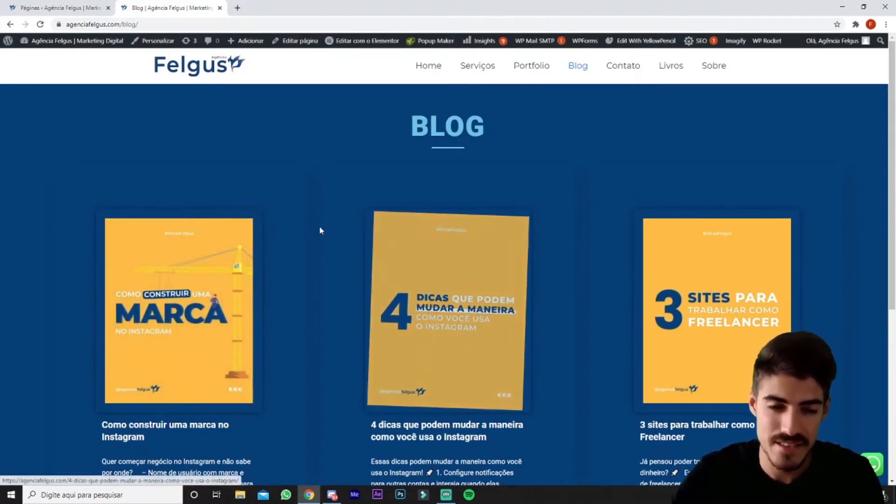
Look over the blog page and view the post "4 dicas que podem mudar a maneira como você usa o Instagram".
scroll(417, 176, down, 4)
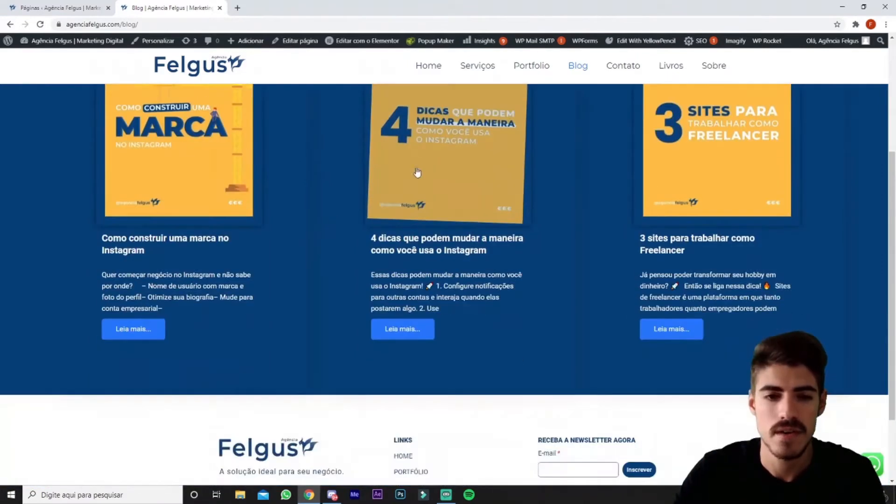
scroll(564, 356, up, 3)
scroll(565, 357, up, 1)
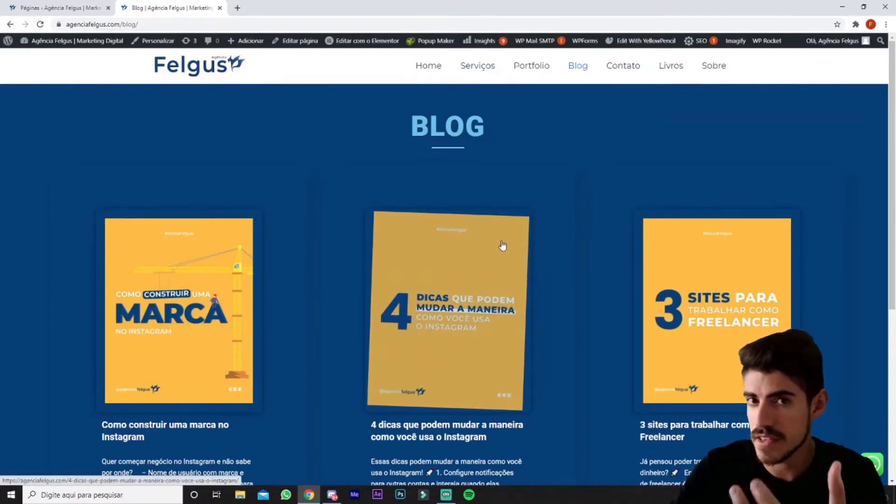
click(481, 263)
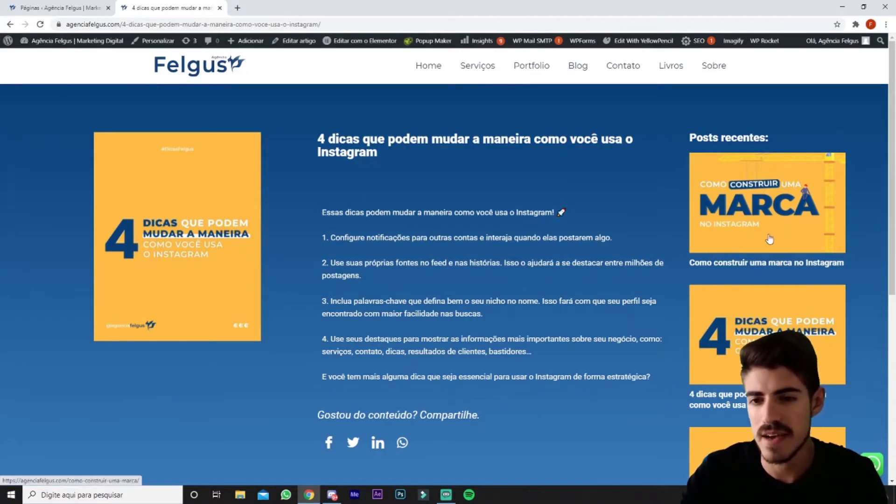
scroll(772, 237, down, 7)
scroll(772, 258, up, 7)
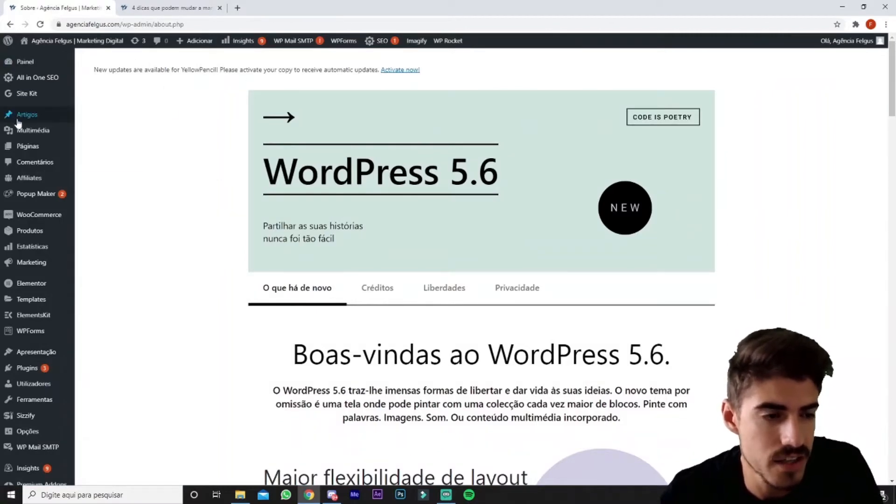
Open the site's admin list of posts (Artigos) and compare it with the recent posts beside the published article.
click(32, 116)
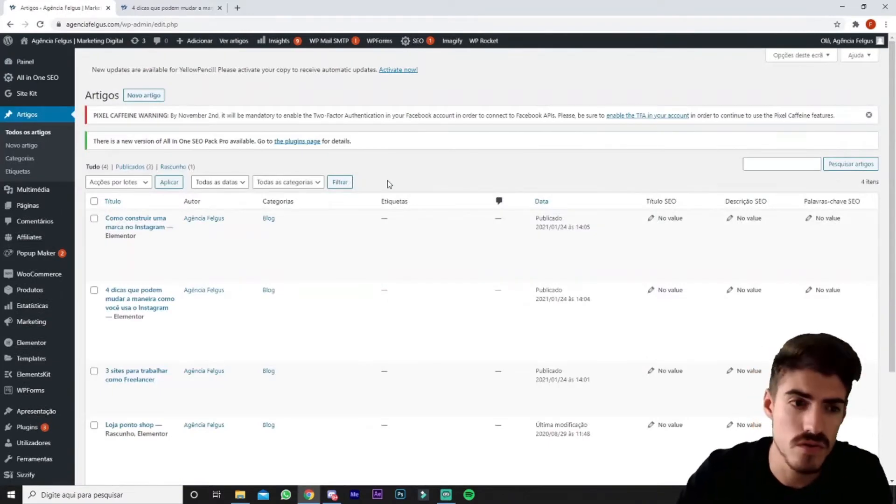
mouse_move(388, 270)
scroll(388, 270, down, 2)
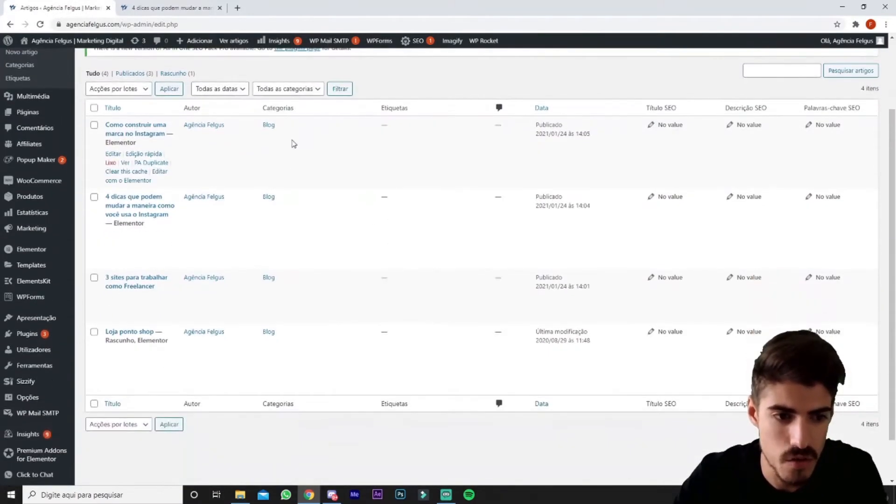
click(171, 8)
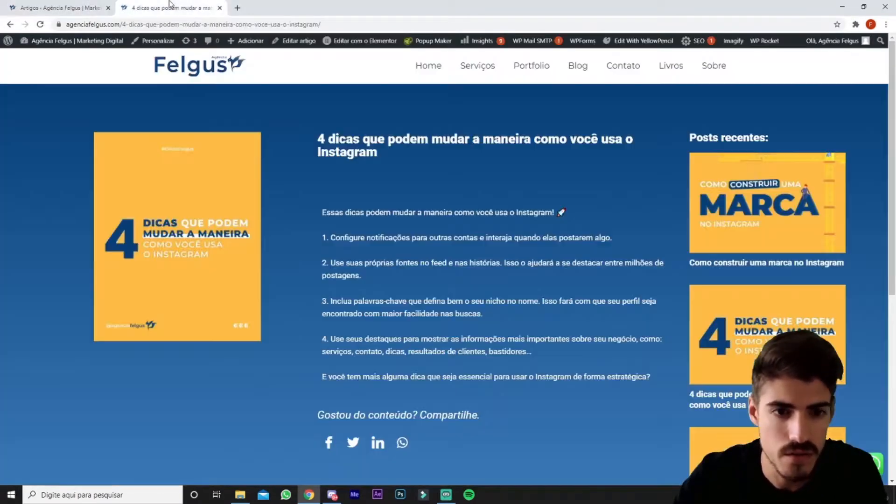
scroll(644, 201, down, 2)
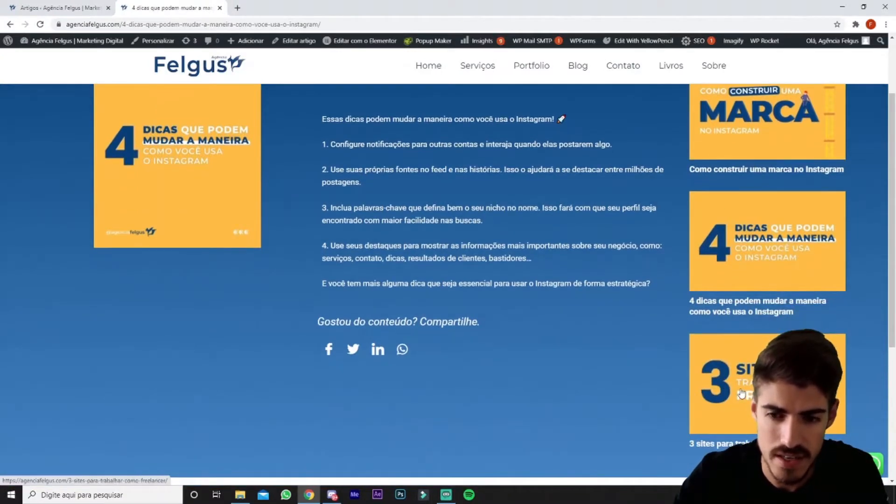
click(70, 8)
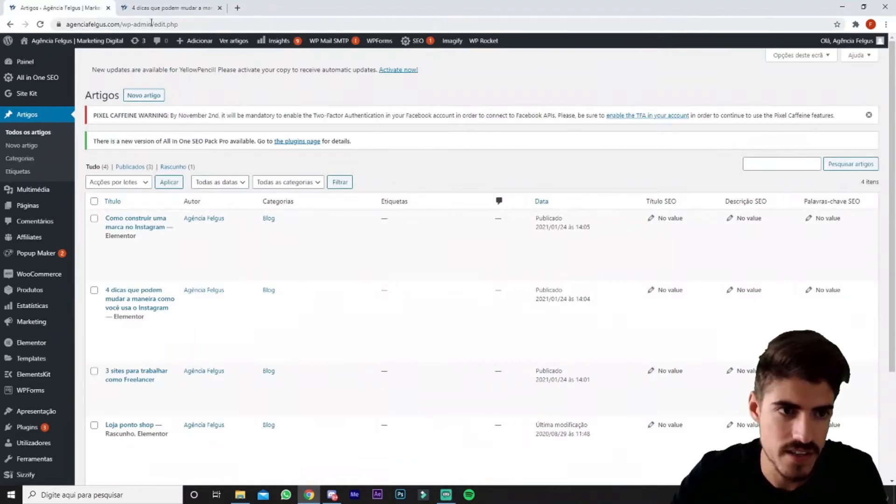
Open a blank new post and compare its title and content areas with the published article's title and body text.
click(144, 95)
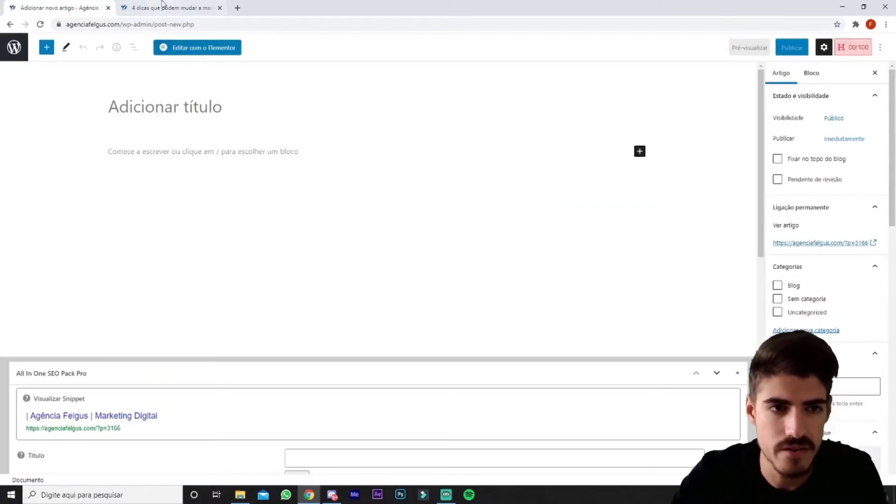
click(162, 5)
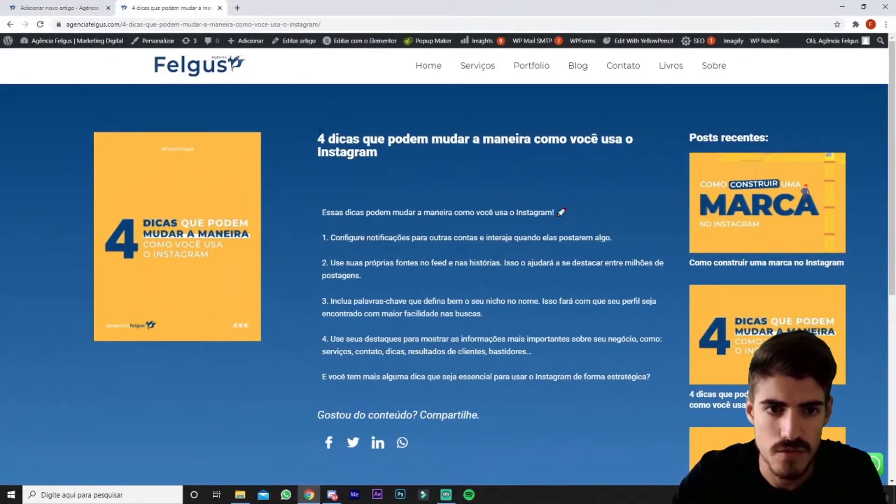
drag(319, 136, 390, 169)
click(411, 169)
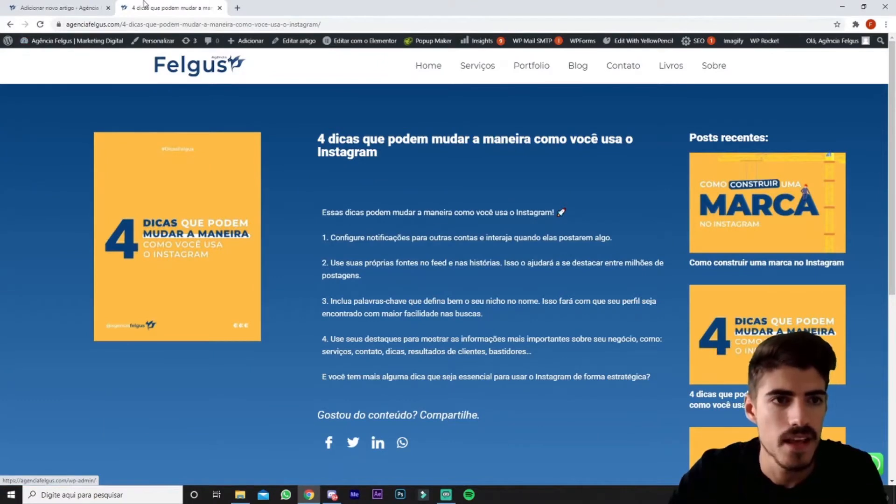
click(70, 7)
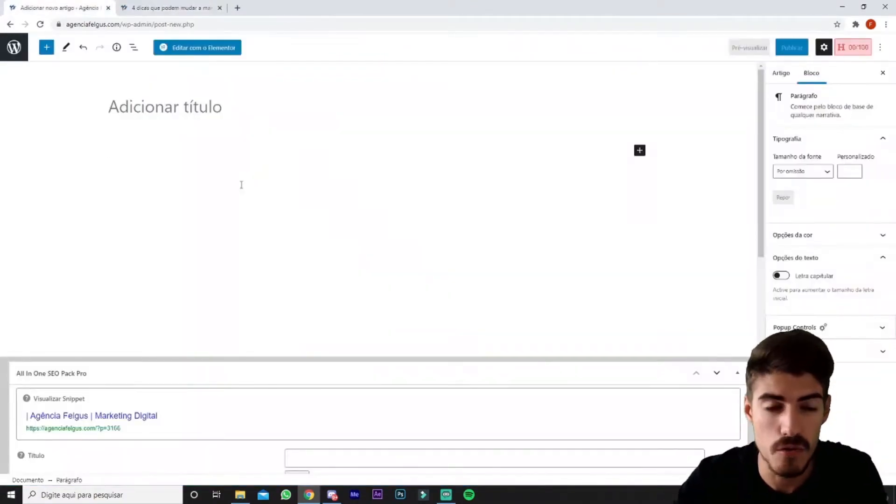
click(153, 6)
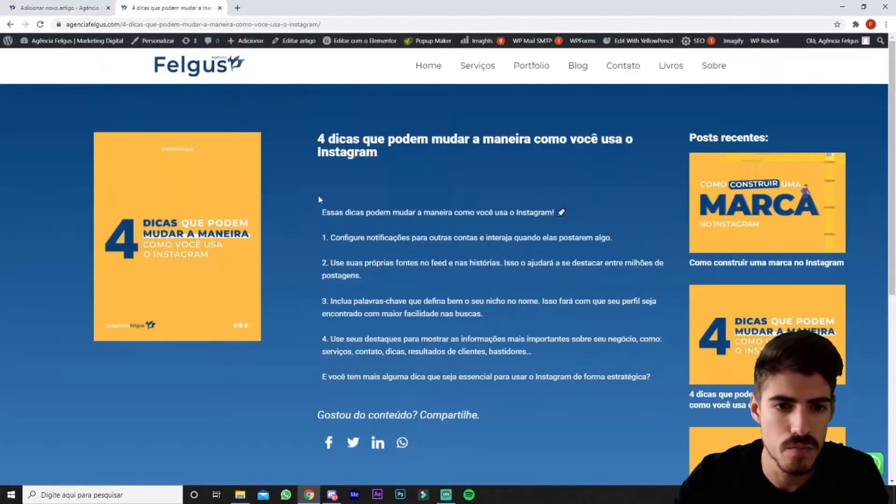
drag(318, 199, 668, 397)
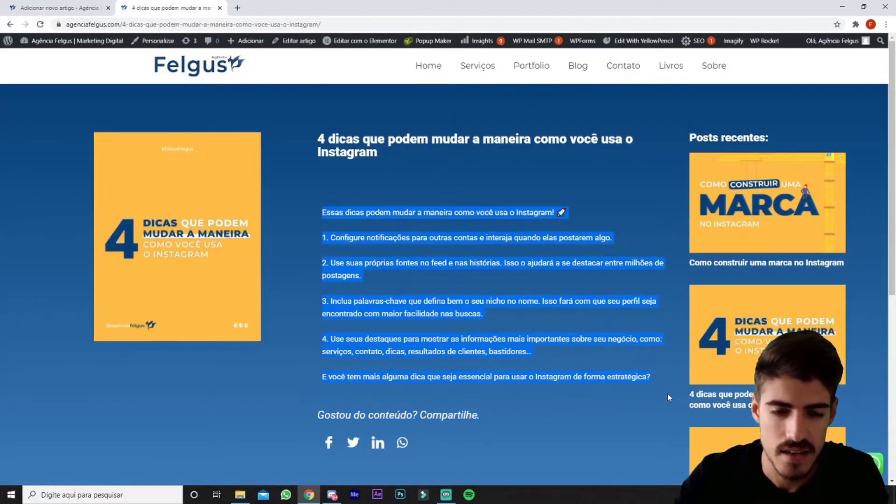
click(522, 257)
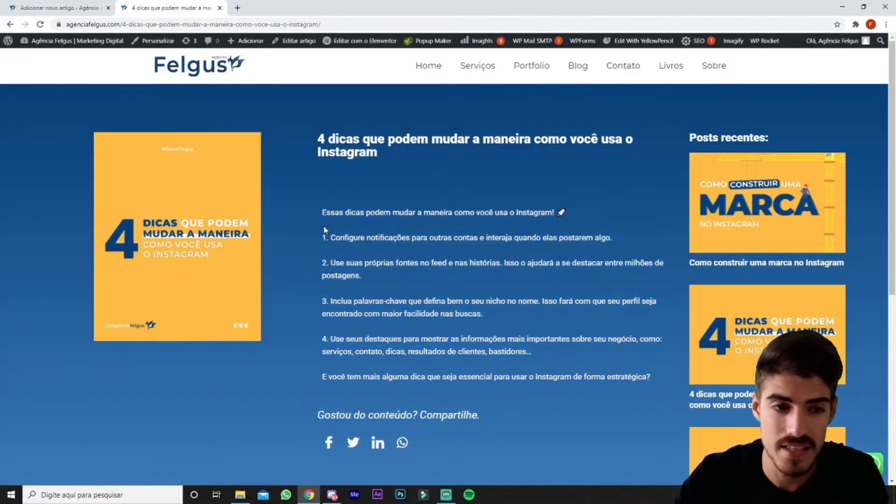
click(93, 7)
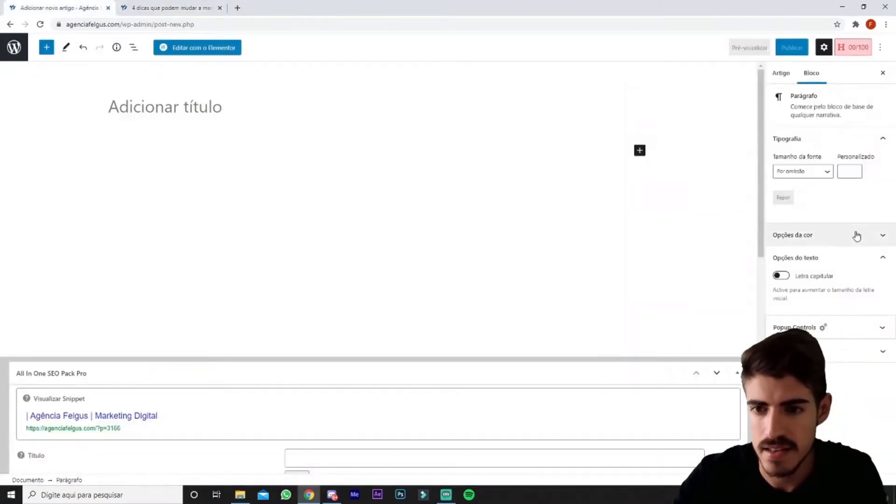
Examine the new post's article settings, including its categories, tags and featured image options.
click(807, 76)
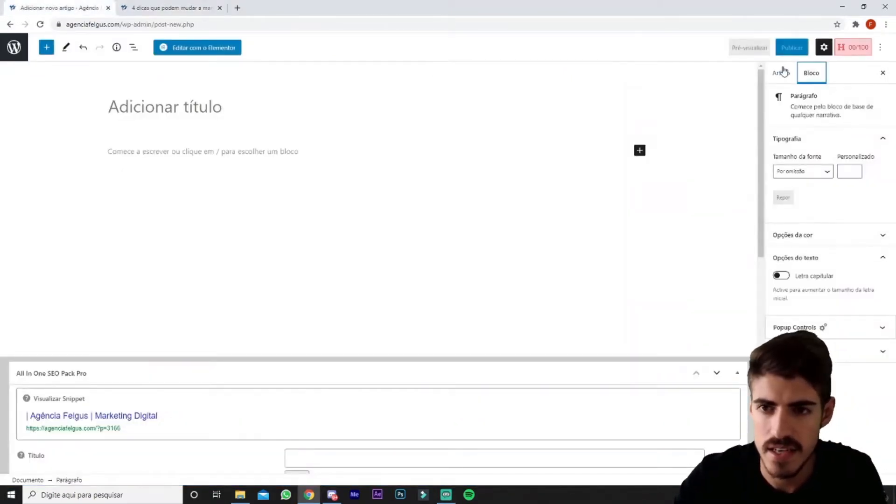
click(784, 72)
scroll(850, 251, down, 1)
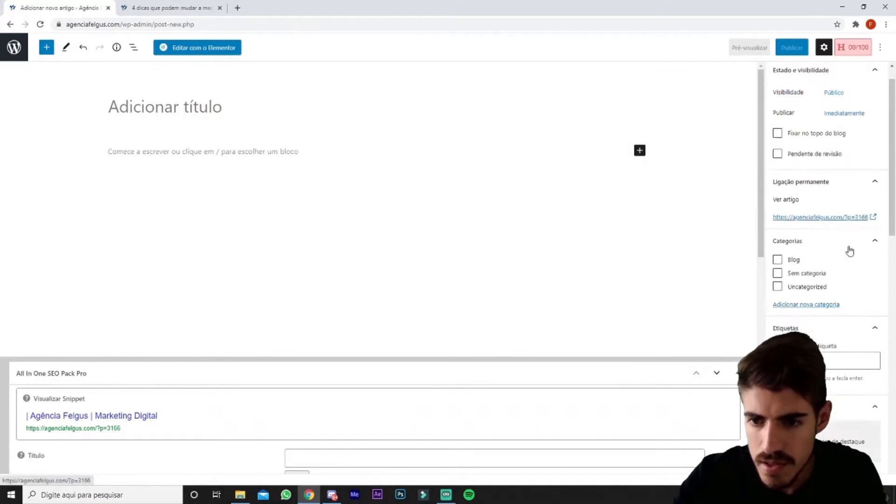
scroll(849, 251, down, 4)
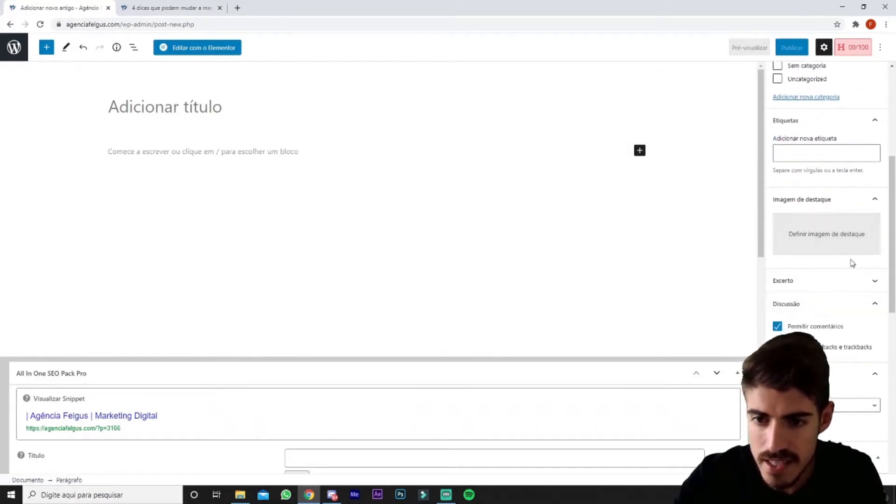
scroll(842, 252, up, 1)
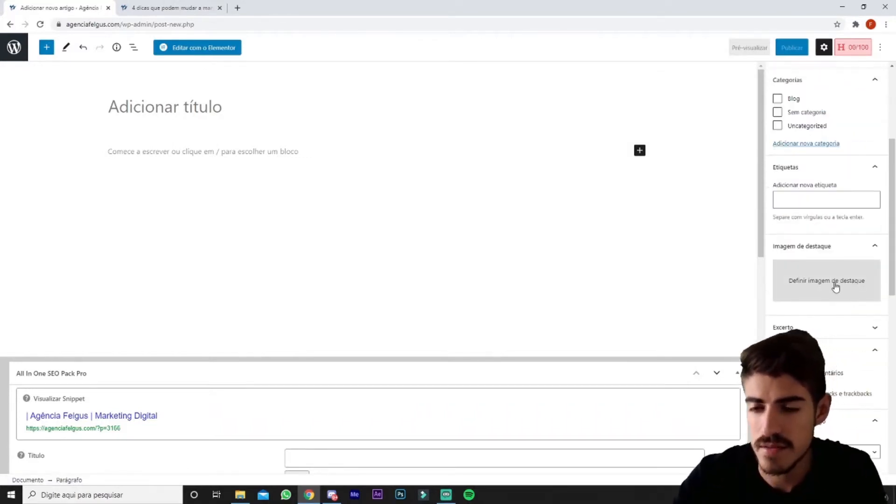
scroll(835, 286, up, 4)
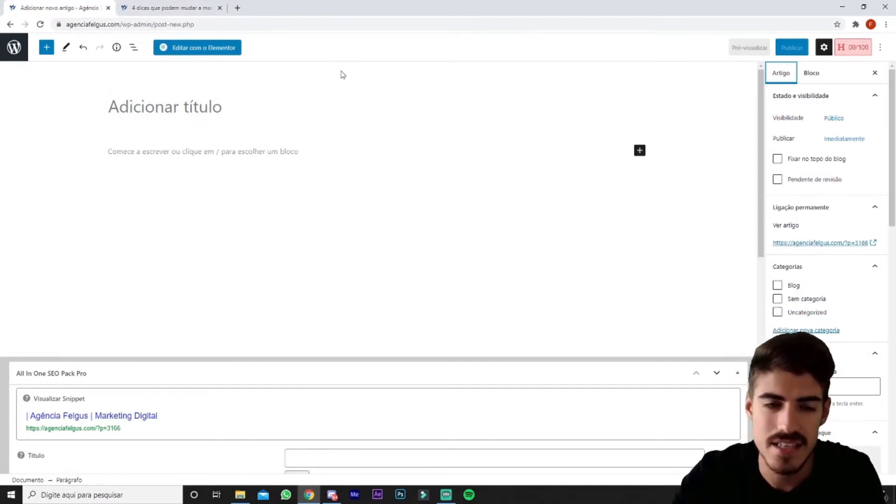
Review the published article's layout, from its image, title and text to the sharing icons and recent posts.
click(182, 8)
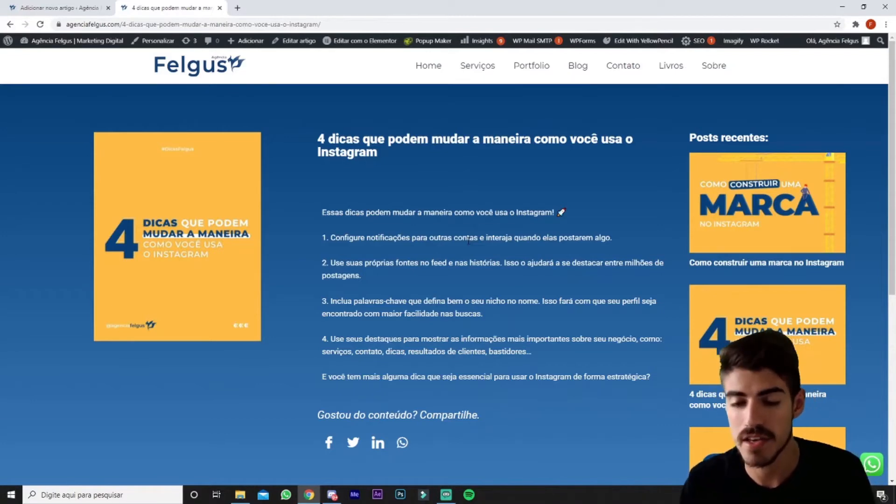
scroll(468, 240, down, 3)
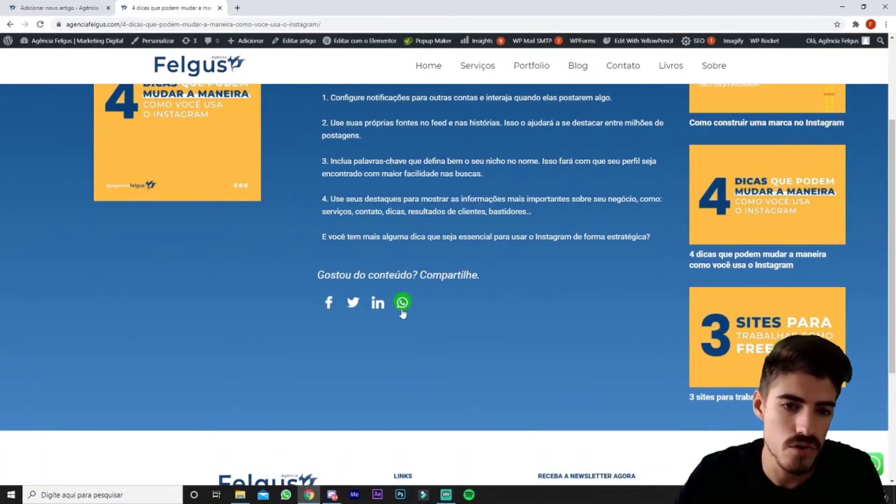
scroll(475, 320, up, 3)
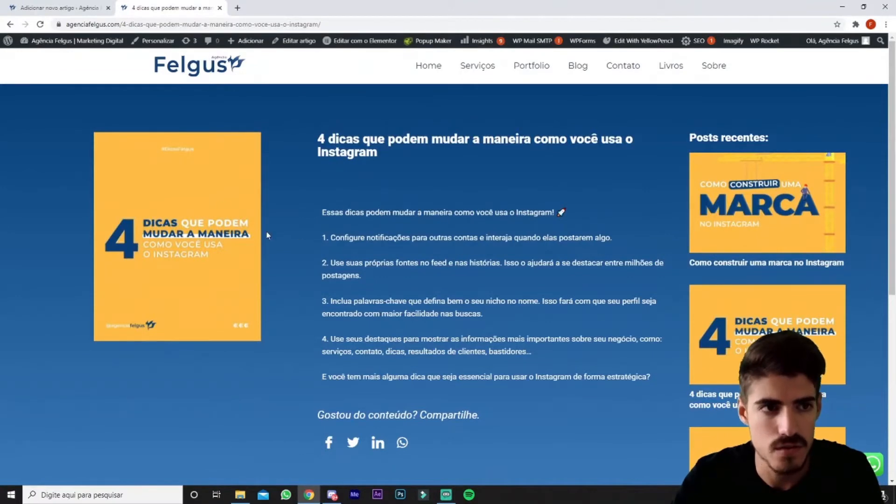
Leave the blank post editor for the posts list and start adding a new Elementor template.
click(39, 4)
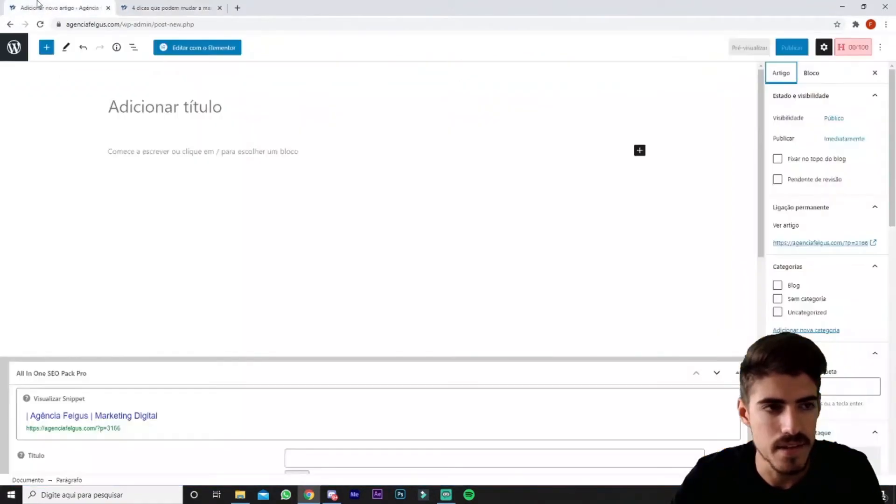
click(15, 46)
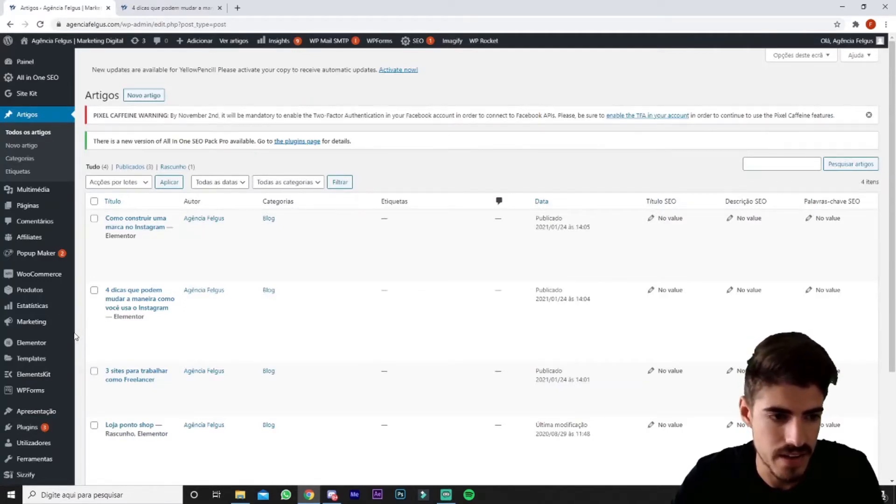
mouse_move(27, 360)
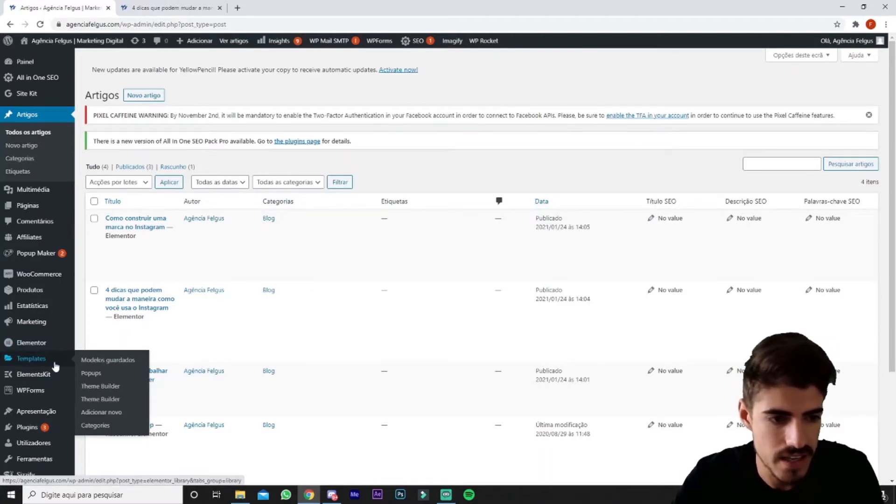
click(120, 417)
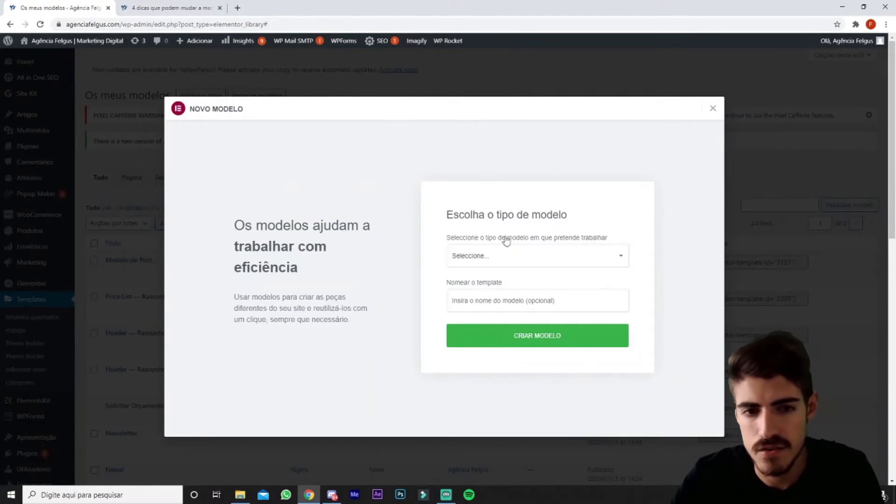
Create a Single template for the Artigo post type, named "Modelo de Post 2".
click(510, 260)
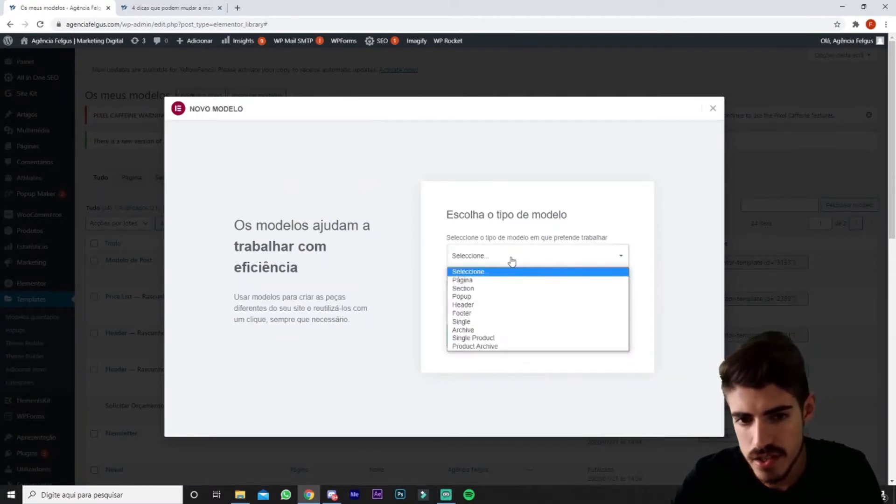
click(499, 325)
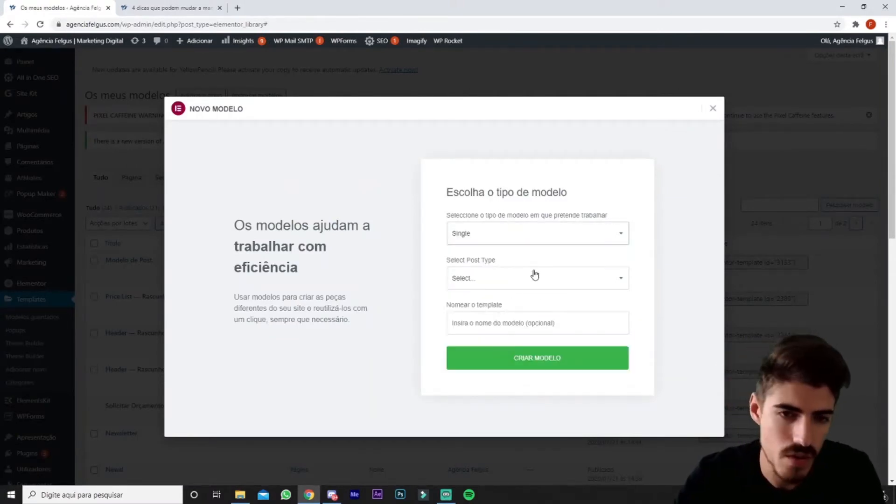
click(512, 278)
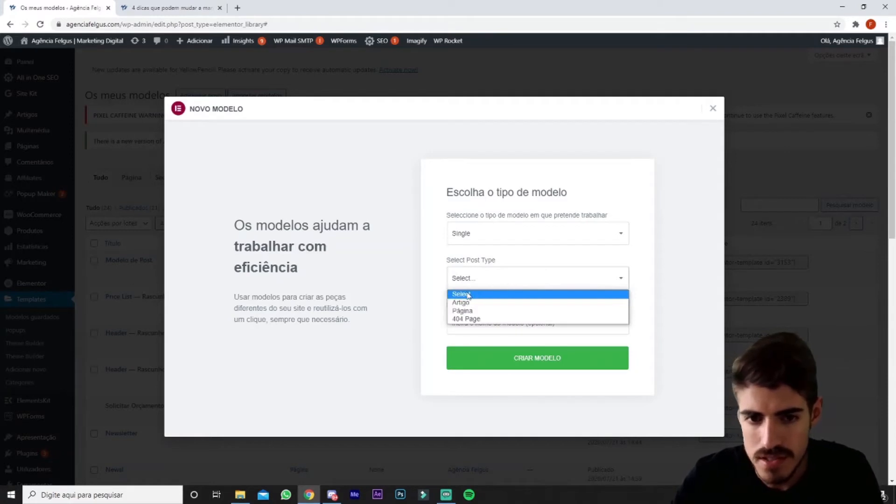
click(464, 303)
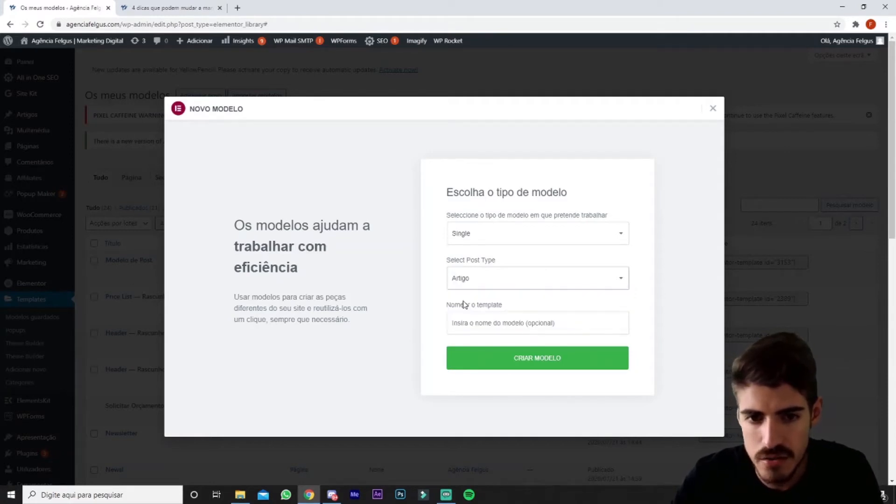
click(482, 322)
click(508, 340)
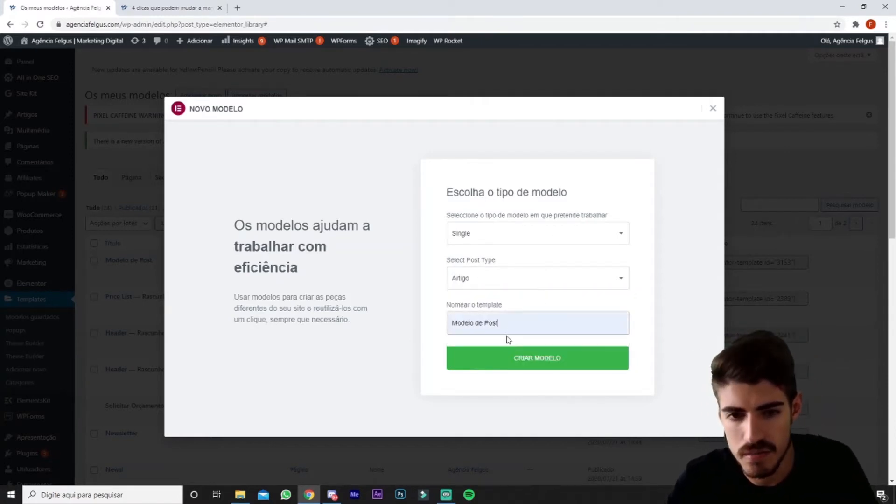
text(2)
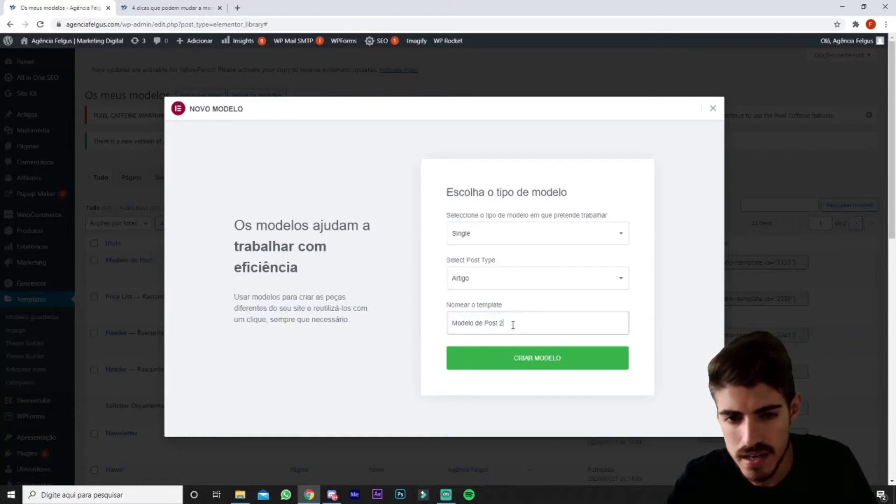
click(568, 359)
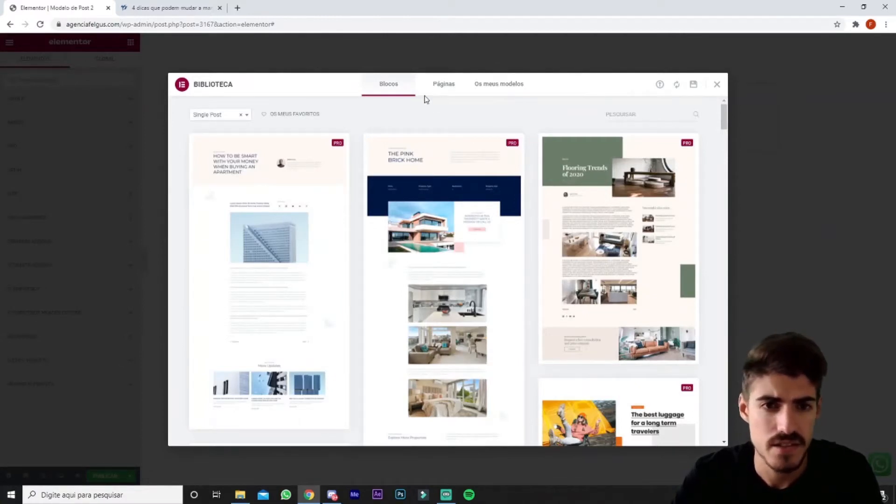
Insert the saved "Modelo de Post" template from the library, importing its document settings as well.
click(443, 84)
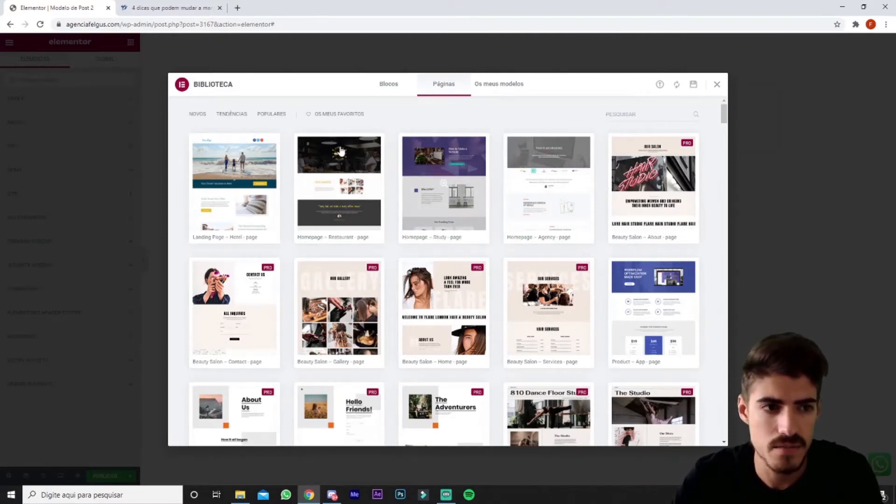
click(499, 84)
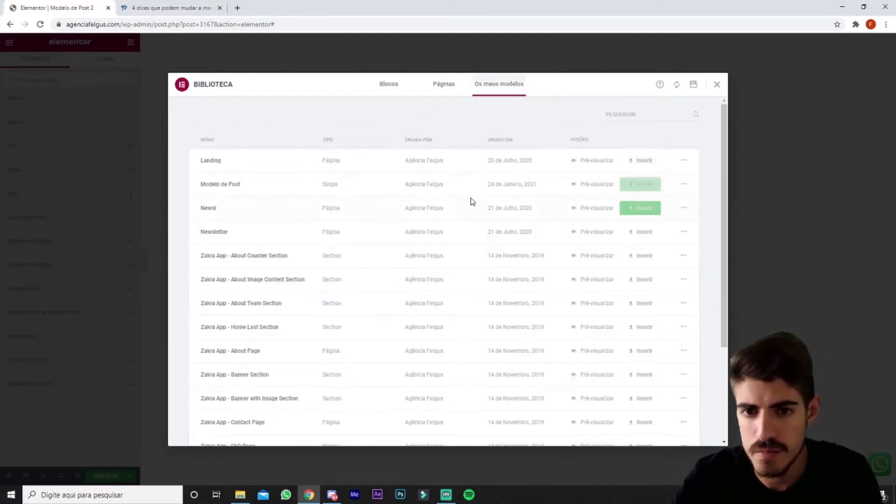
click(637, 183)
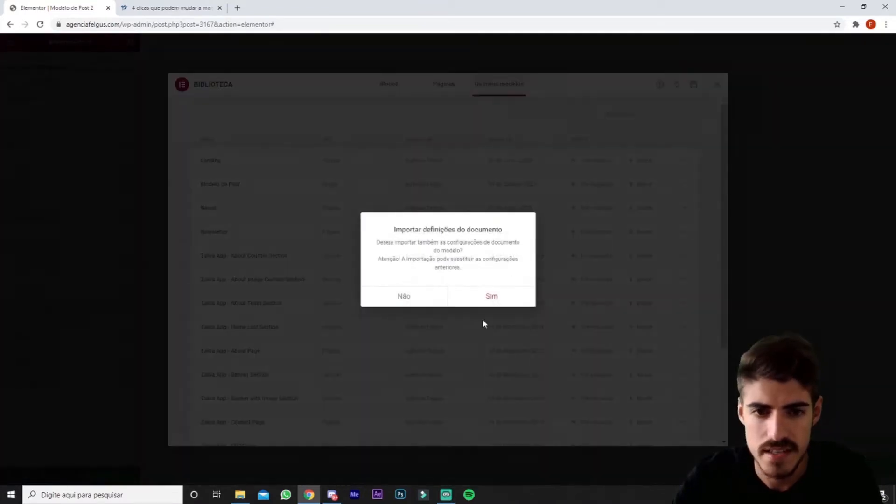
click(486, 298)
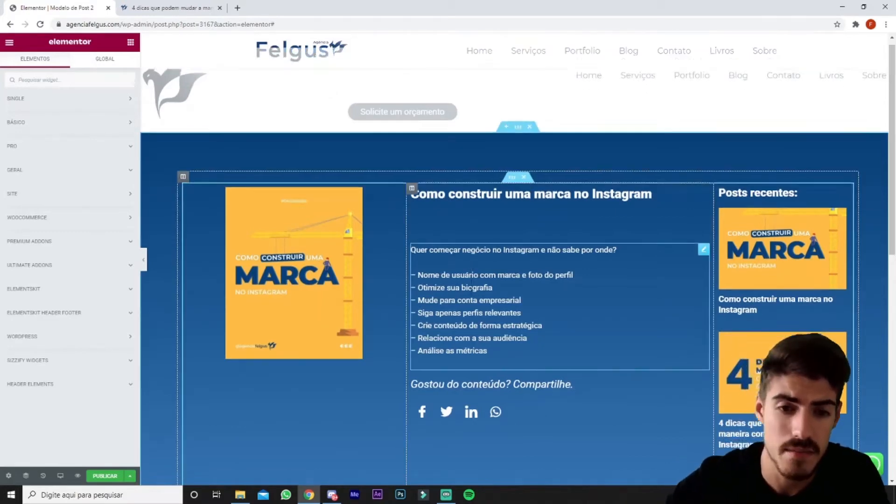
Review the imported layout down to the footer and inspect the main section's background style settings.
scroll(468, 269, down, 10)
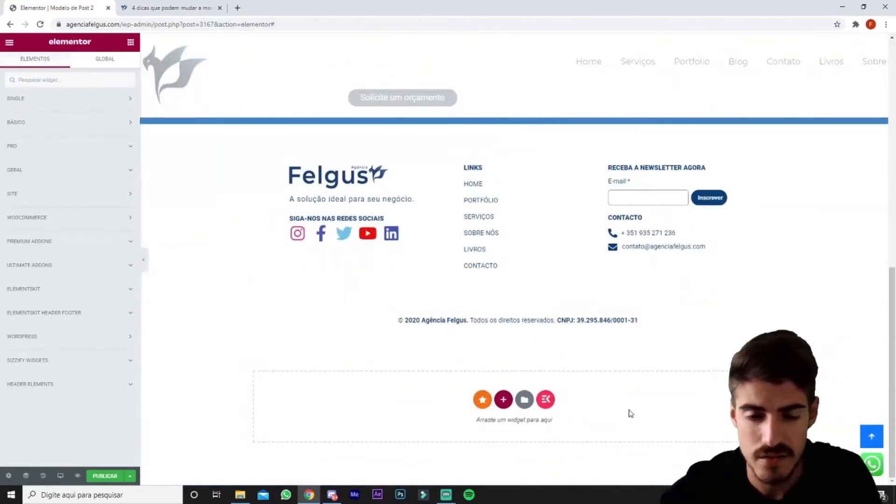
scroll(628, 412, up, 6)
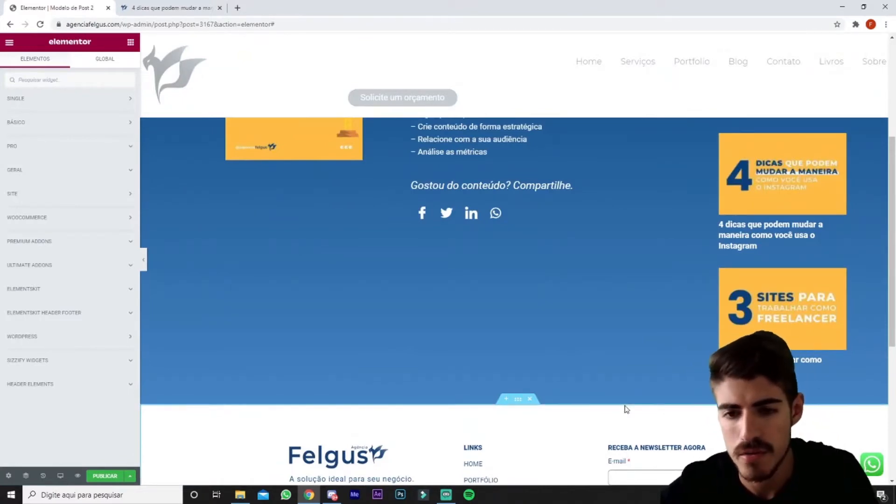
scroll(625, 407, up, 5)
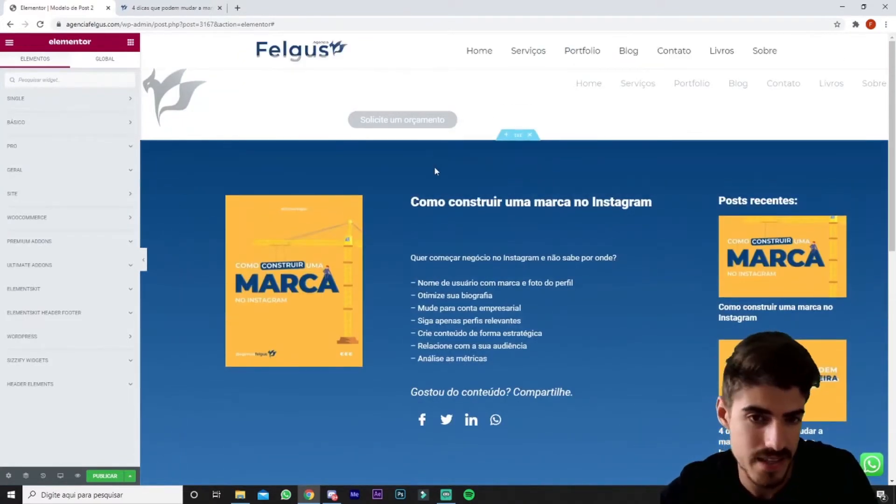
click(518, 134)
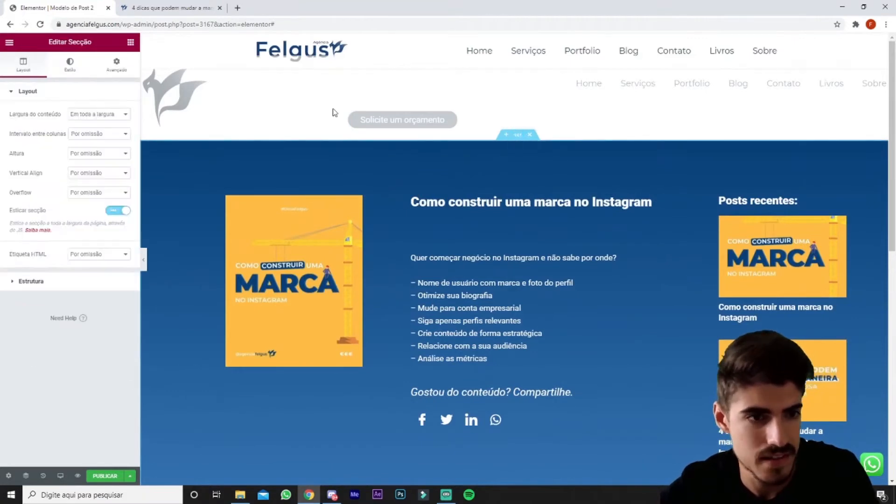
click(76, 71)
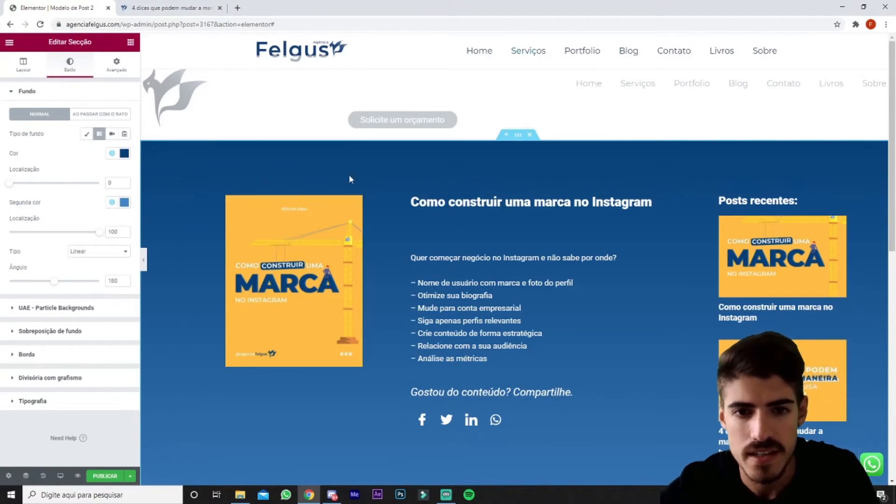
Look over the single-post widgets and set the featured image's width to 63%, checking its content settings.
click(133, 43)
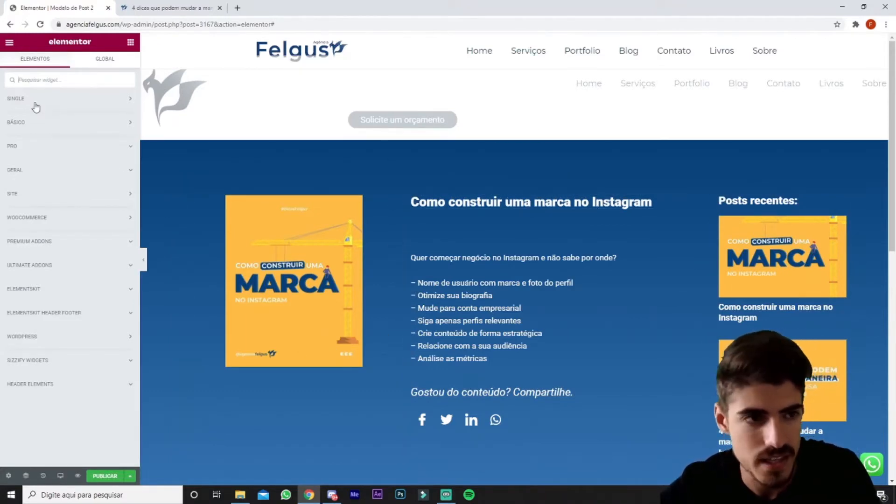
click(133, 101)
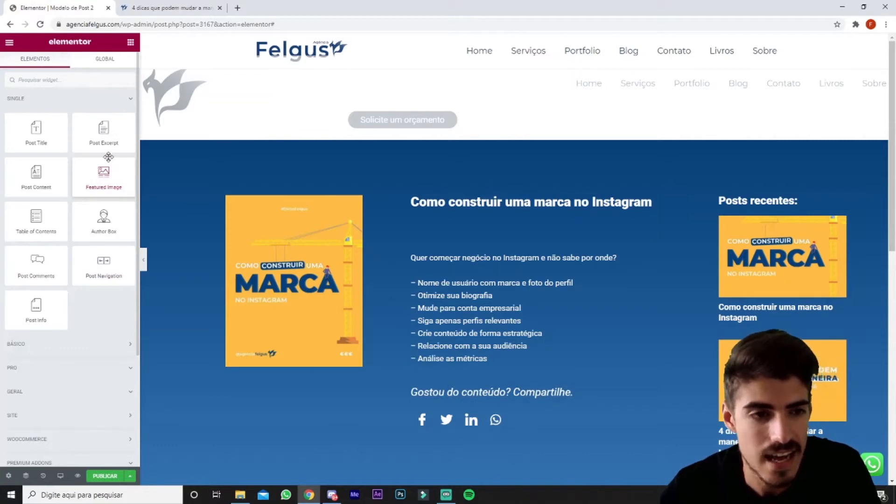
drag(101, 174, 154, 174)
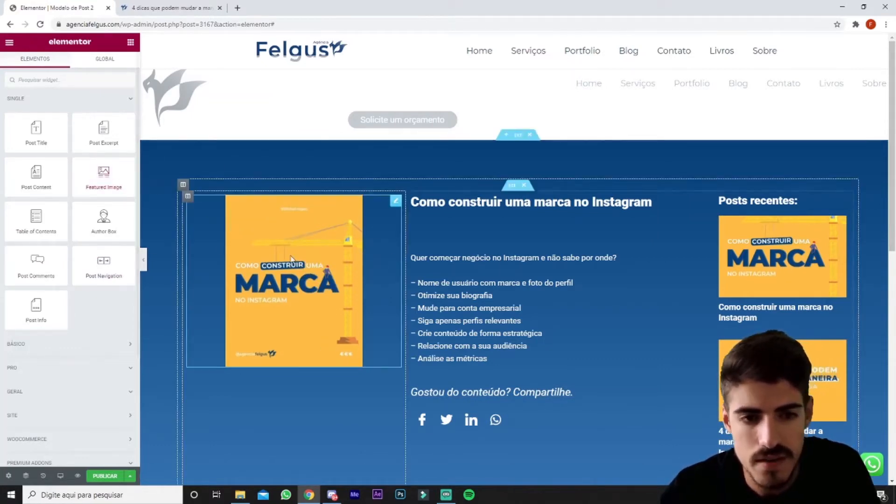
click(69, 67)
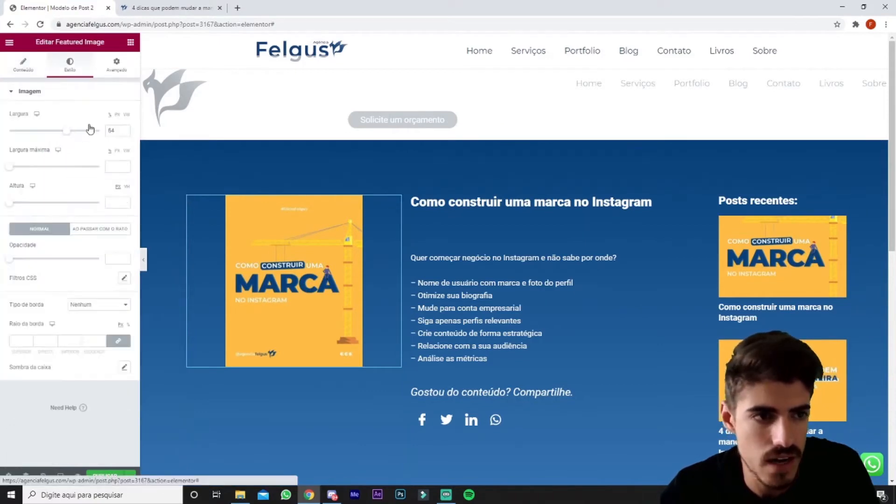
mouse_move(64, 131)
mouse_down()
mouse_move(38, 132)
mouse_move(77, 134)
mouse_move(56, 132)
mouse_move(65, 132)
mouse_up()
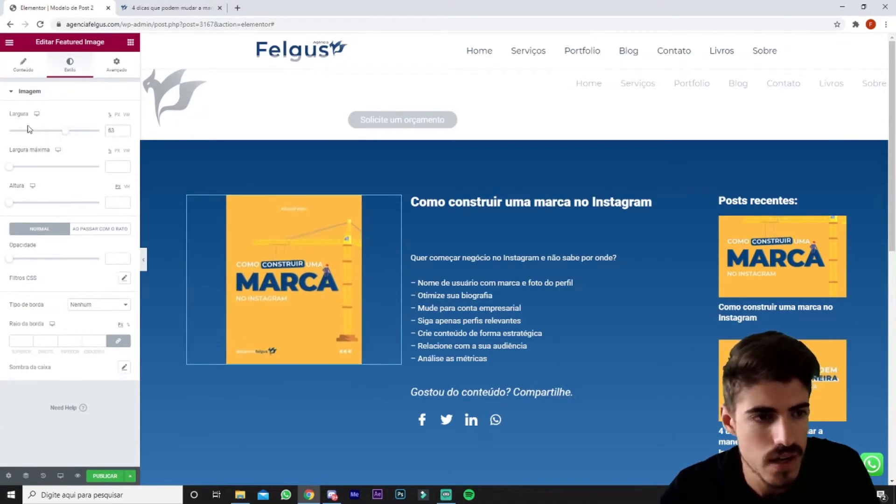
click(23, 74)
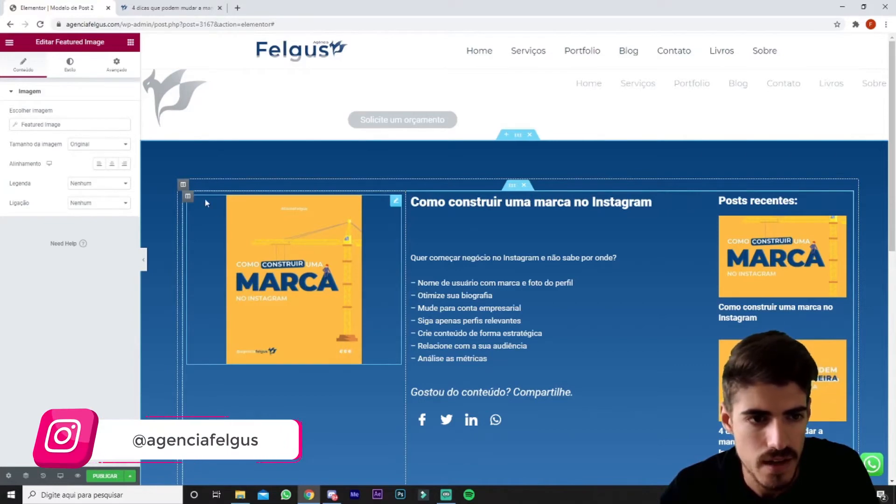
Inspect the layout settings of the image, article text and recent posts columns.
click(188, 196)
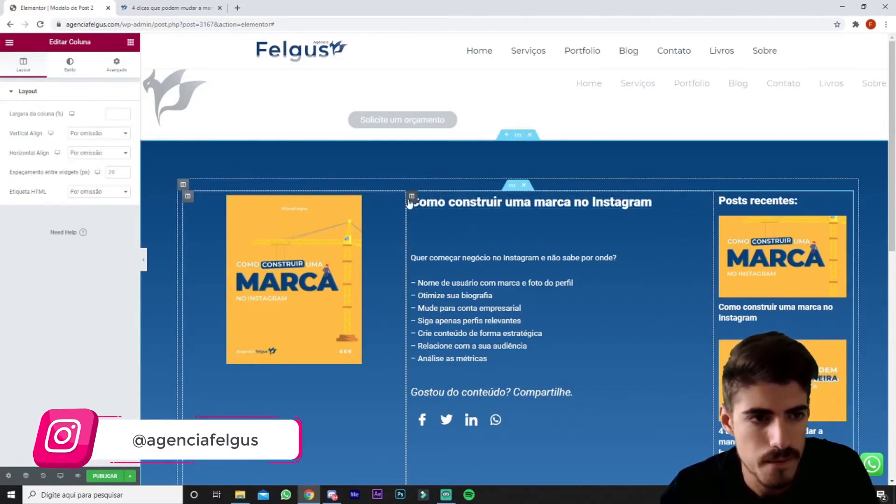
click(410, 196)
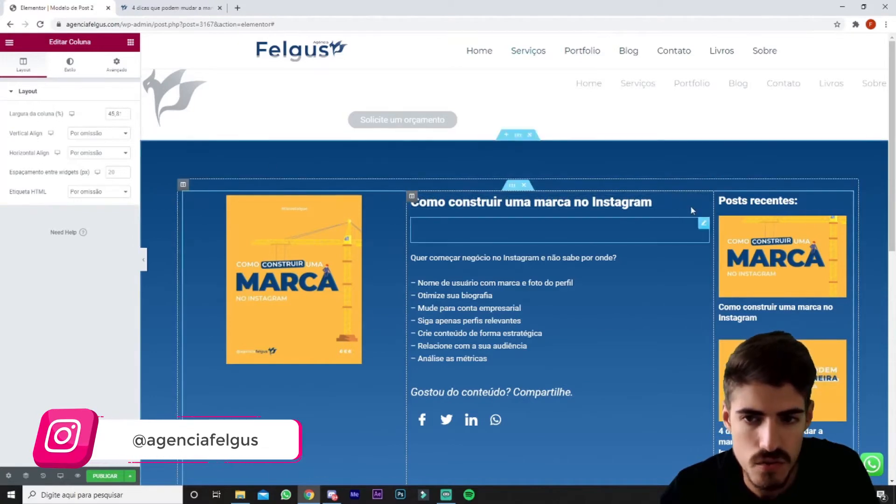
click(719, 197)
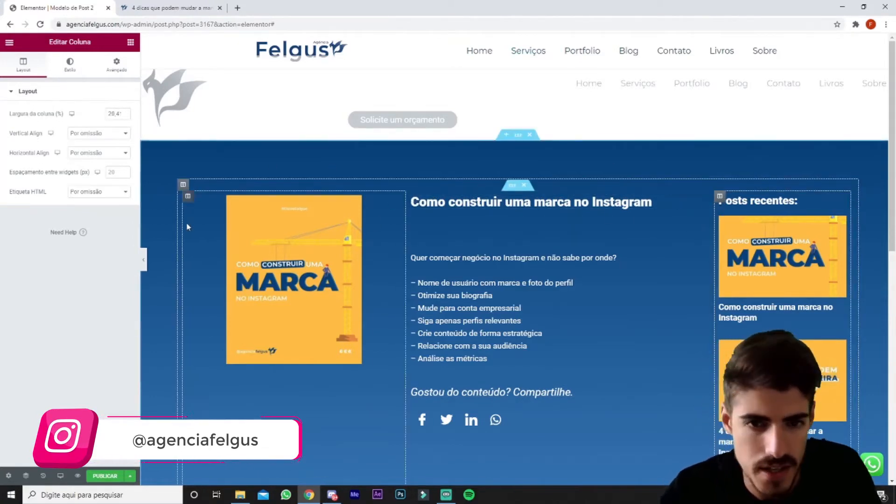
Examine the main section's layout options and its margin and padding settings.
click(518, 136)
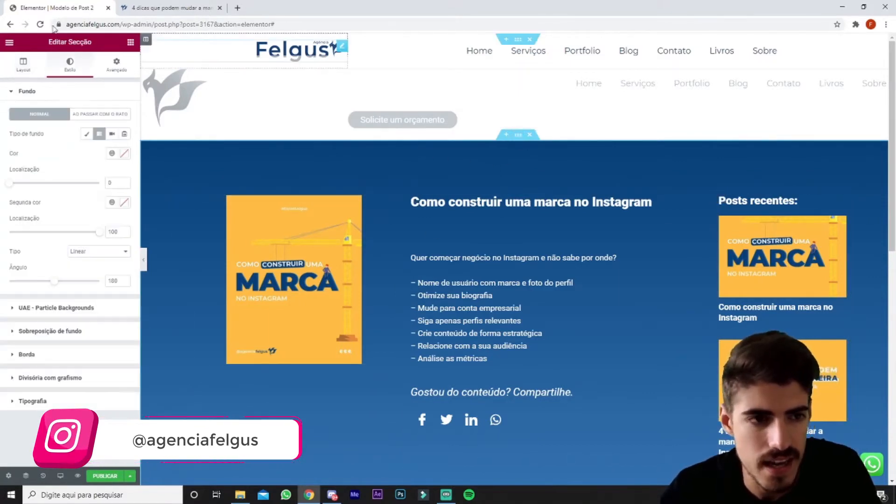
click(29, 70)
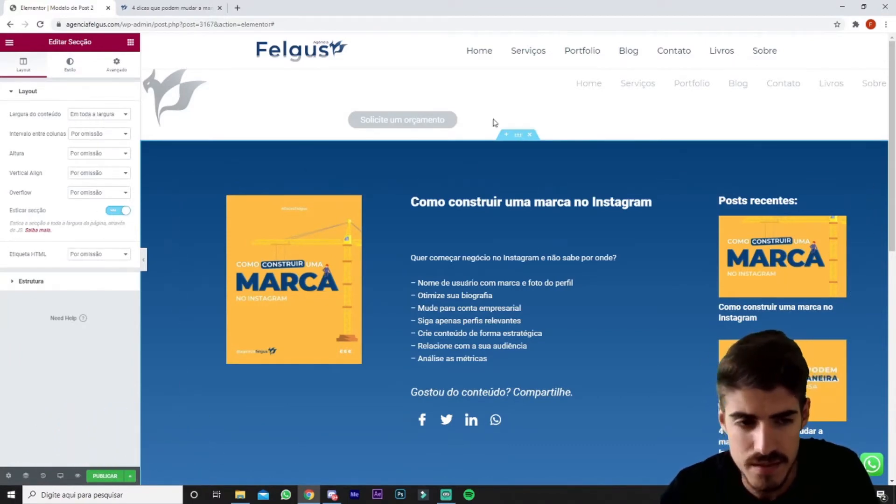
click(116, 64)
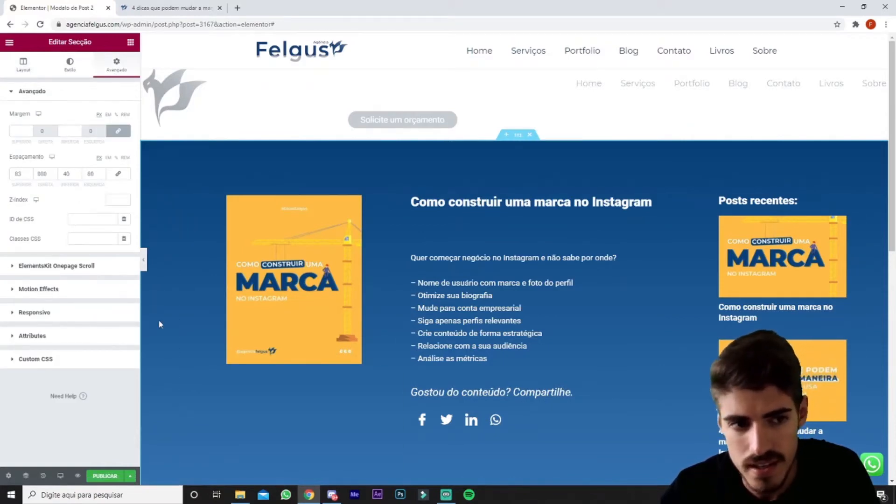
scroll(158, 327, down, 1)
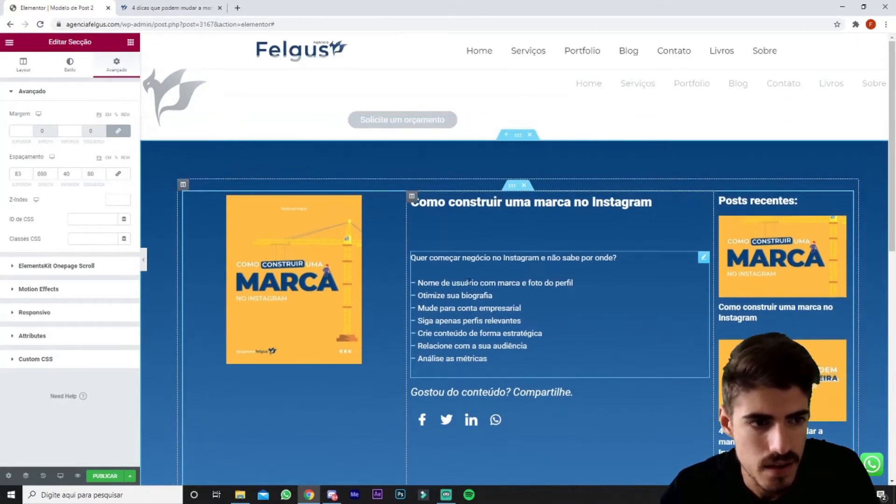
scroll(470, 286, down, 4)
scroll(469, 286, up, 5)
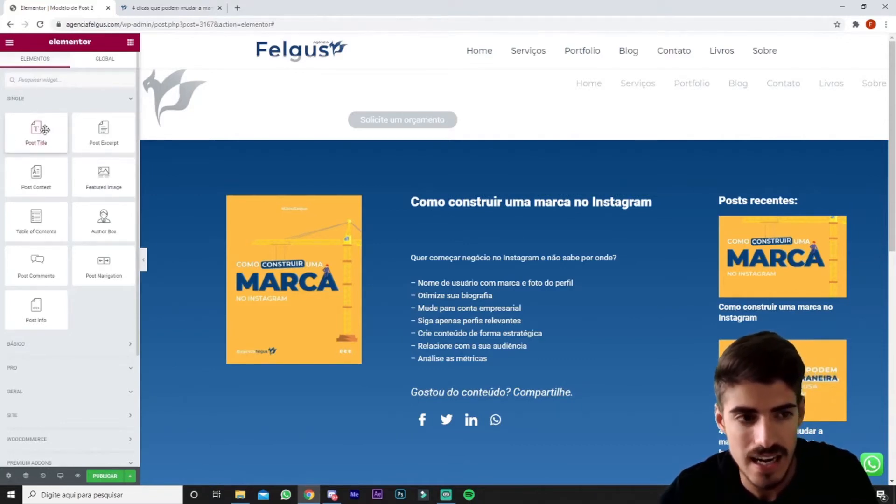
Inspect the Post Title widget and the spacer below it, and find the Post Content widget for the article body.
drag(44, 129, 391, 202)
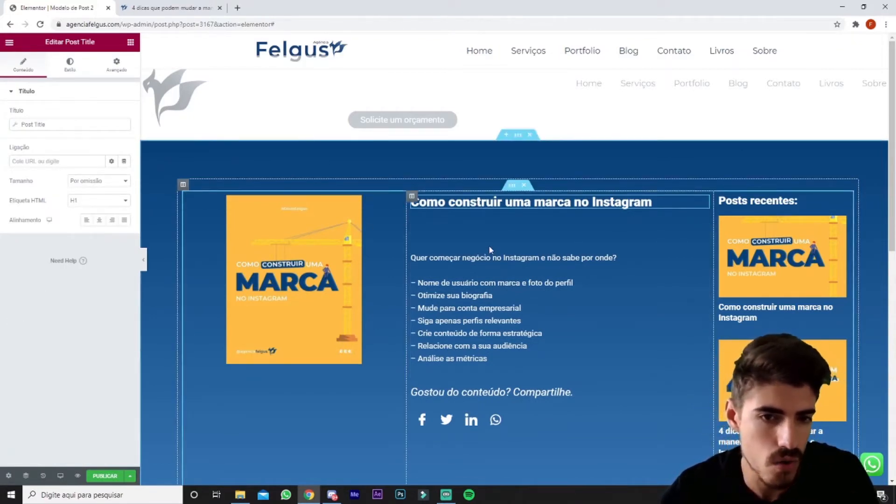
click(705, 222)
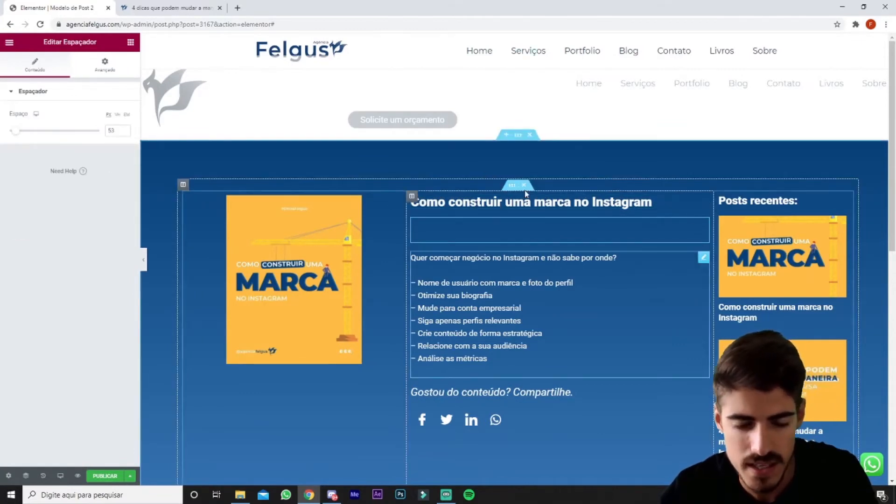
click(129, 43)
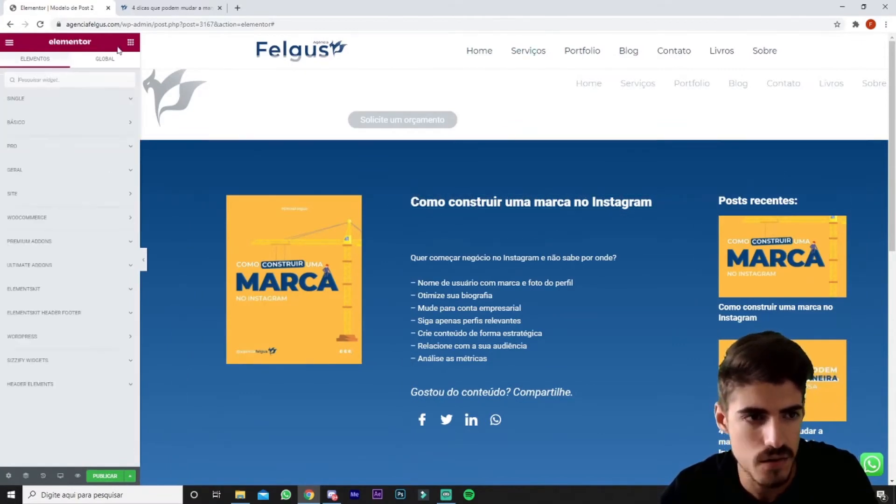
click(119, 102)
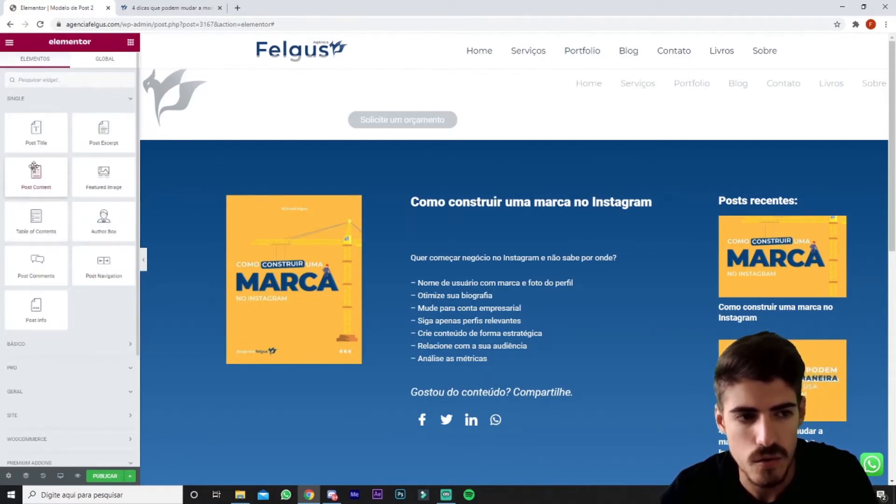
drag(44, 176, 104, 135)
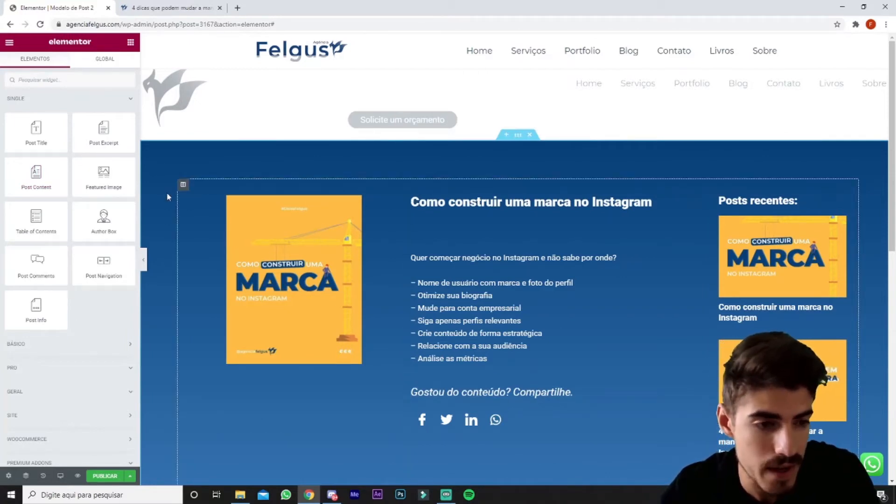
Look through the Básico widgets available for building the article template.
click(38, 346)
scroll(93, 345, down, 2)
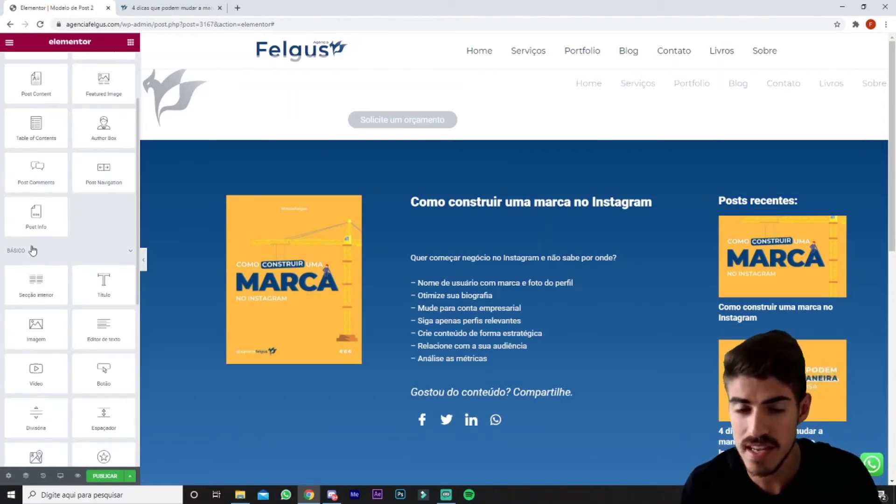
scroll(33, 251, up, 2)
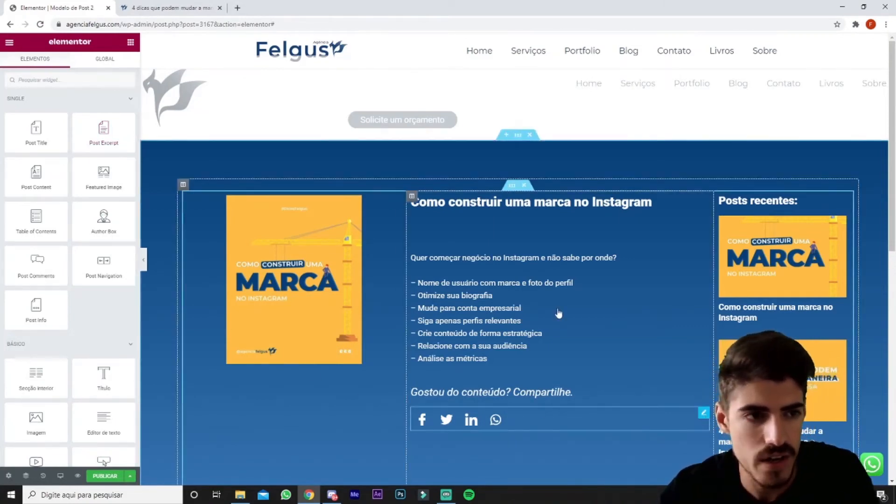
Inspect the Social Share widget's networks and search the widget library for "social".
click(677, 416)
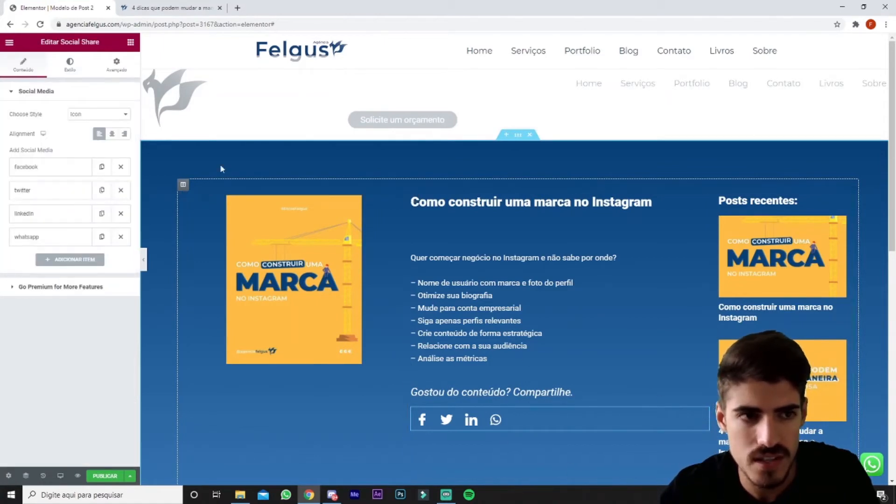
click(131, 42)
click(99, 78)
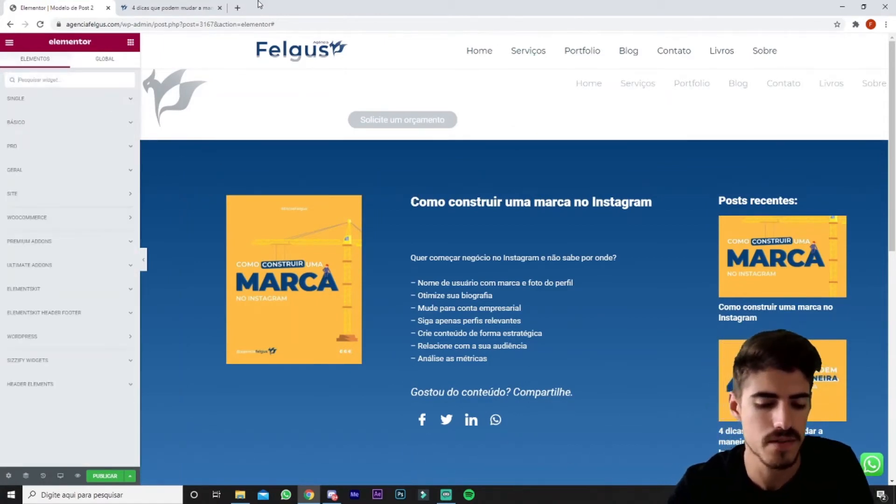
text(social)
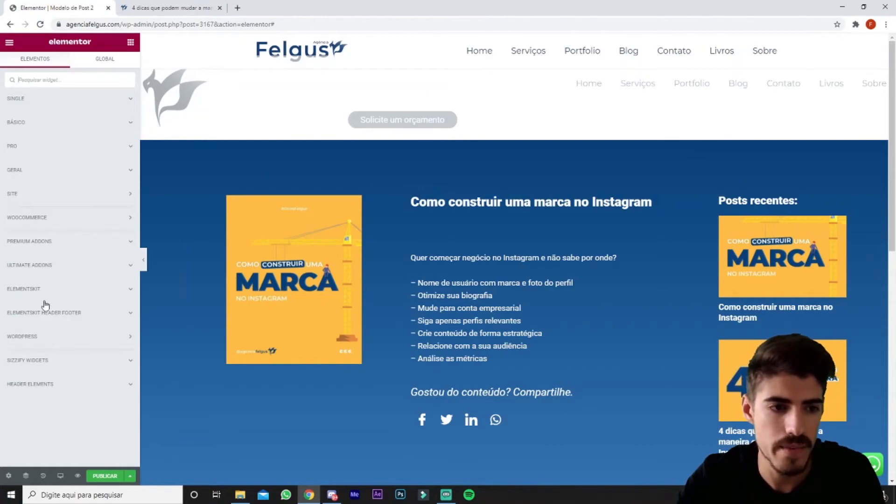
Look through the ElementsKit widgets for a social icons element suited to the sharing row.
click(128, 294)
scroll(85, 333, down, 3)
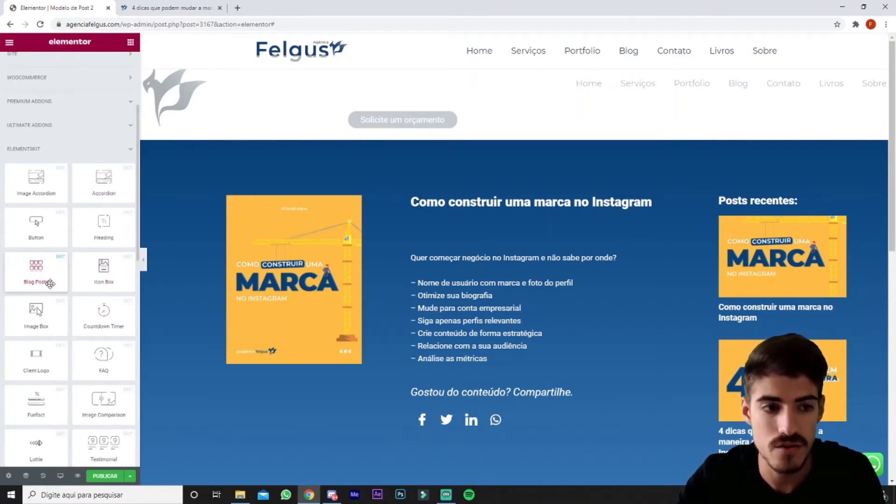
scroll(46, 184, down, 4)
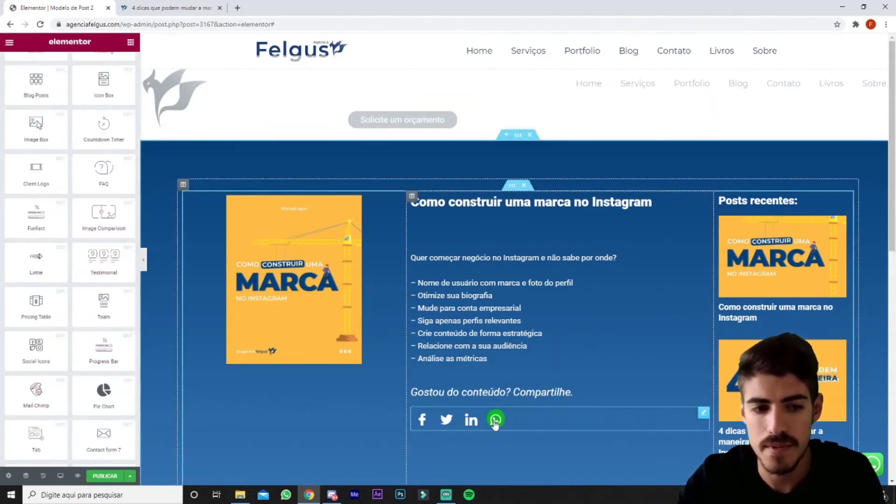
scroll(84, 382, up, 6)
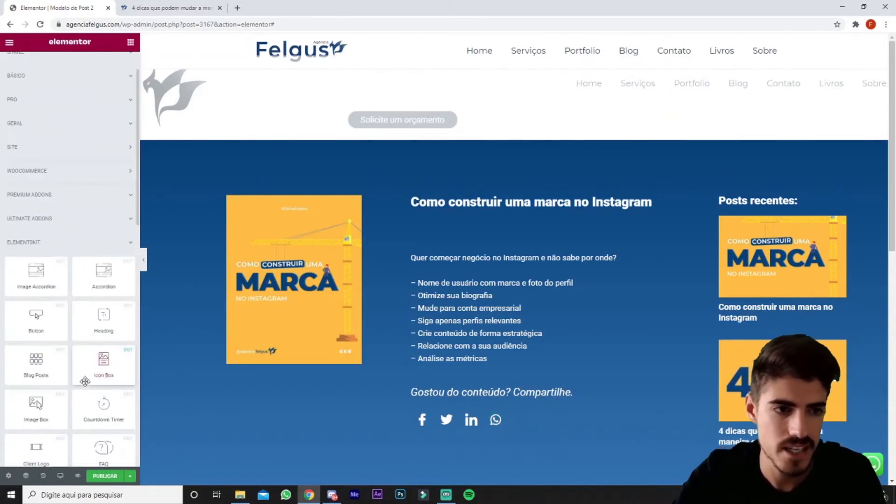
click(124, 243)
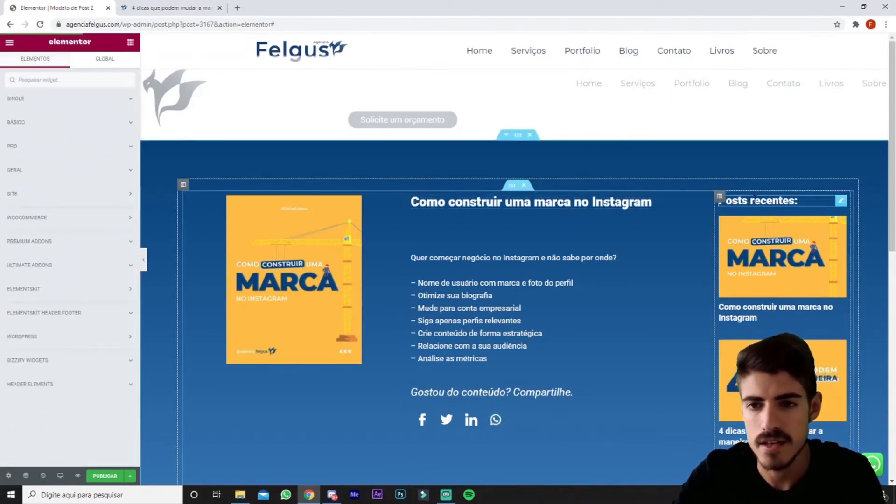
Inspect the "Posts recentes:" heading and find the Posts widget among the Pro widgets.
click(841, 202)
click(130, 42)
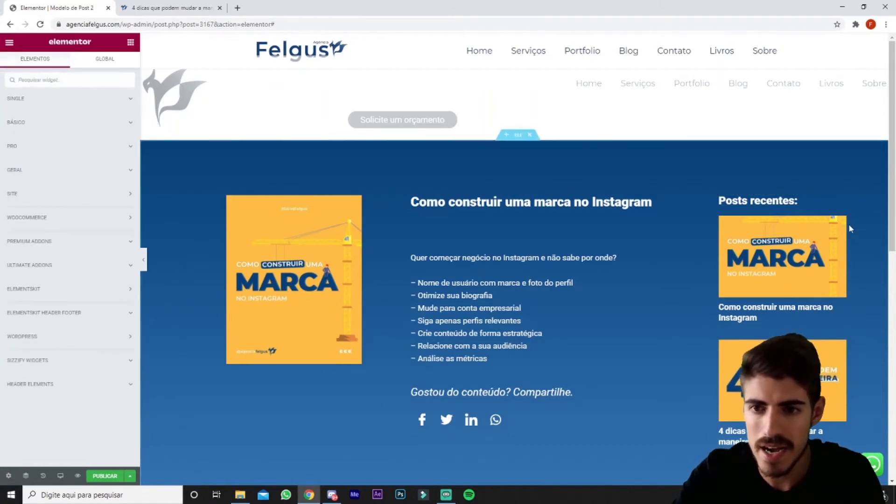
click(129, 148)
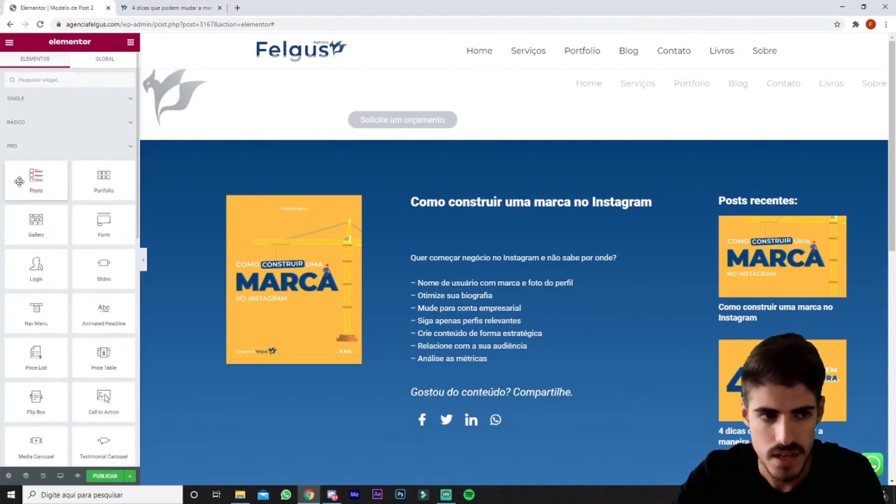
Examine the layout settings of the recent posts list and compare them with the posts displayed.
click(843, 222)
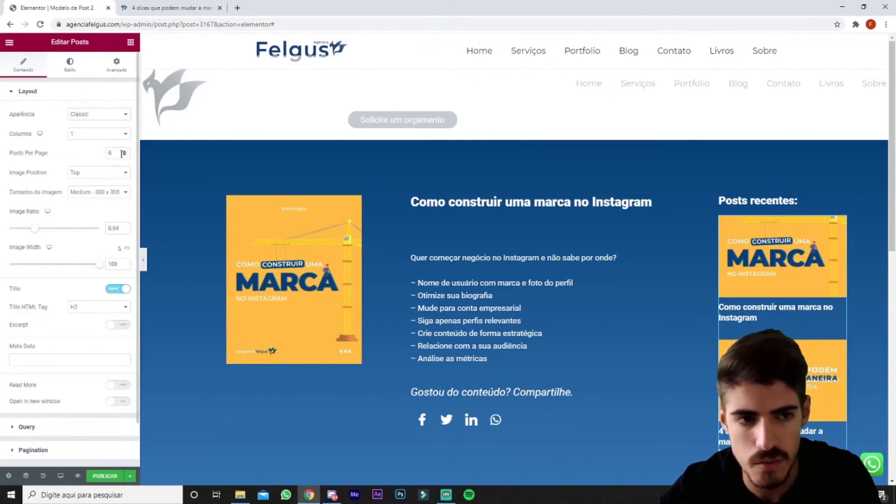
scroll(803, 271, down, 3)
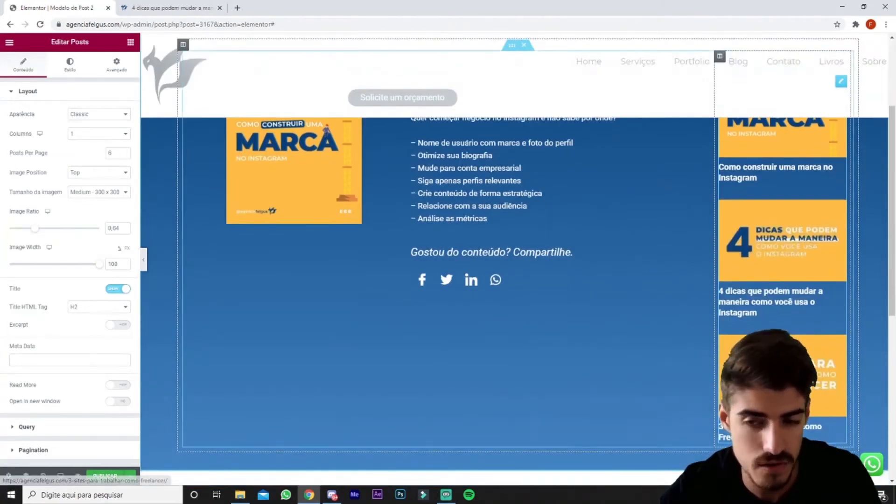
scroll(803, 270, up, 3)
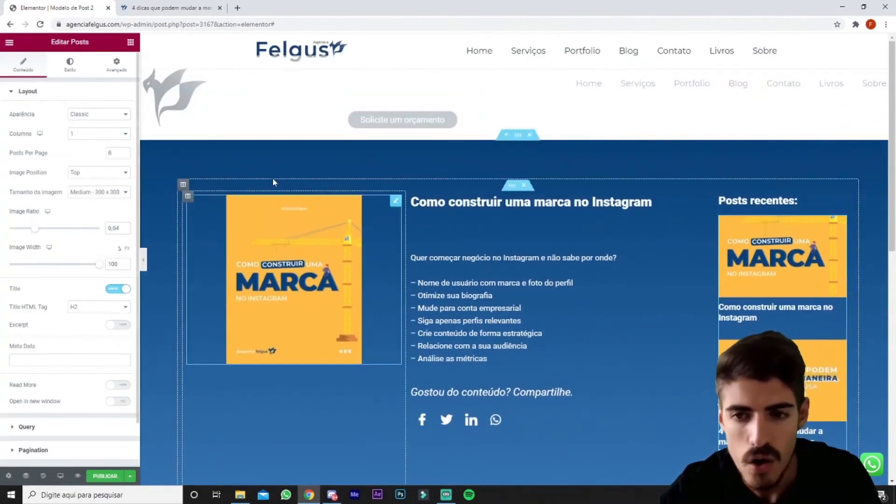
Try a 2-column layout for the recent posts list, and restore it to 1 column.
click(93, 134)
click(94, 149)
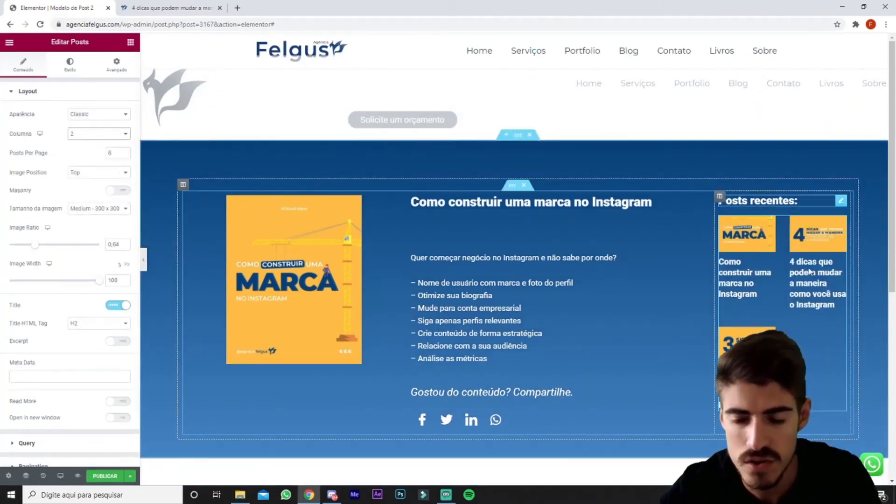
click(98, 134)
click(94, 141)
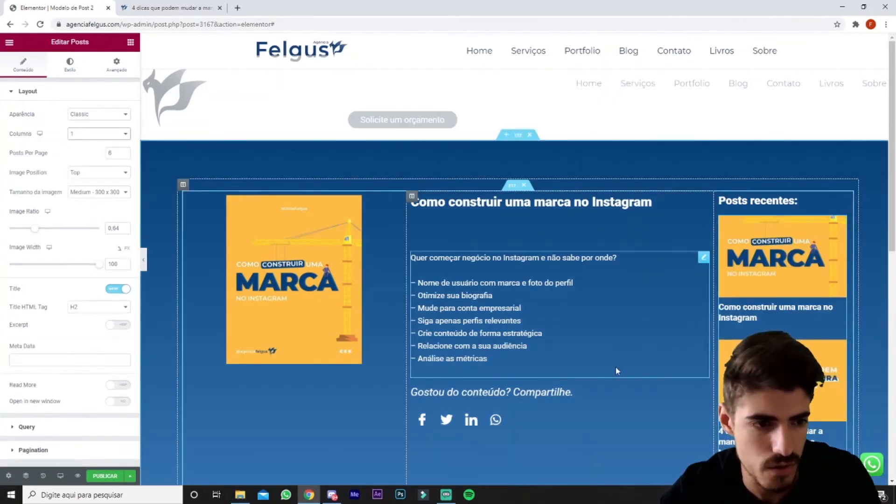
Inspect the recent posts list's query settings, checking the available sort order and date range options.
scroll(25, 380, down, 1)
click(27, 378)
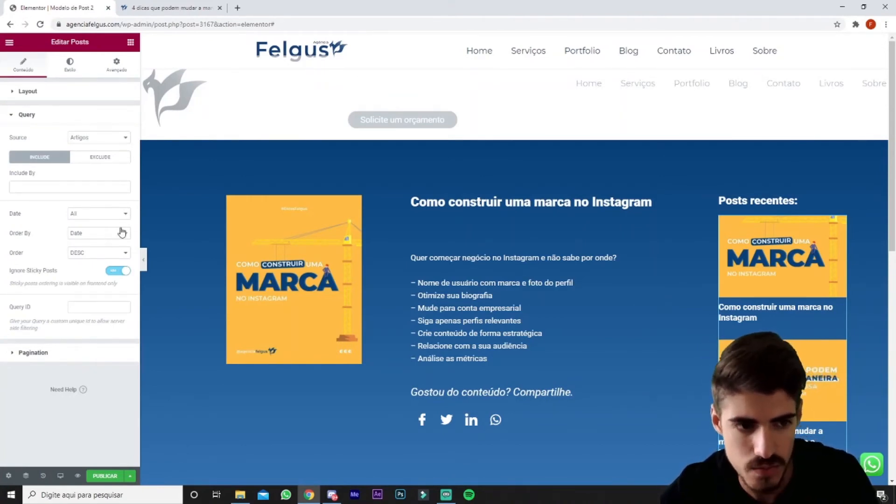
click(97, 253)
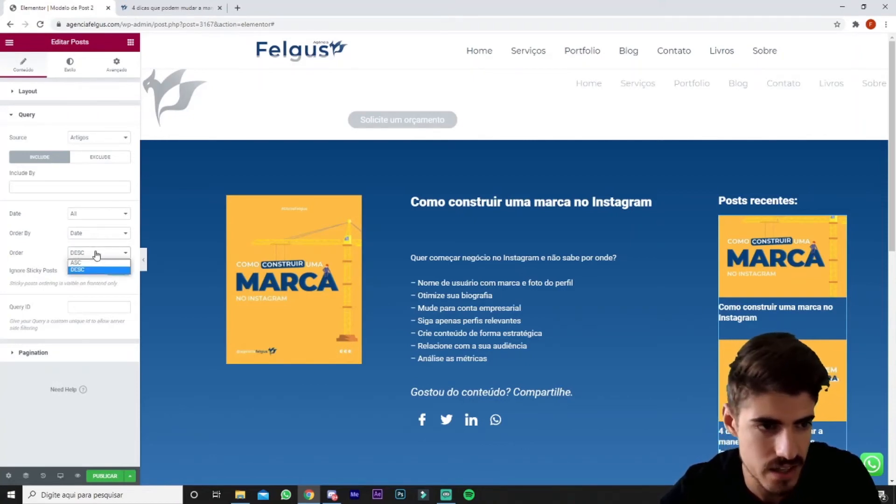
click(97, 254)
click(102, 217)
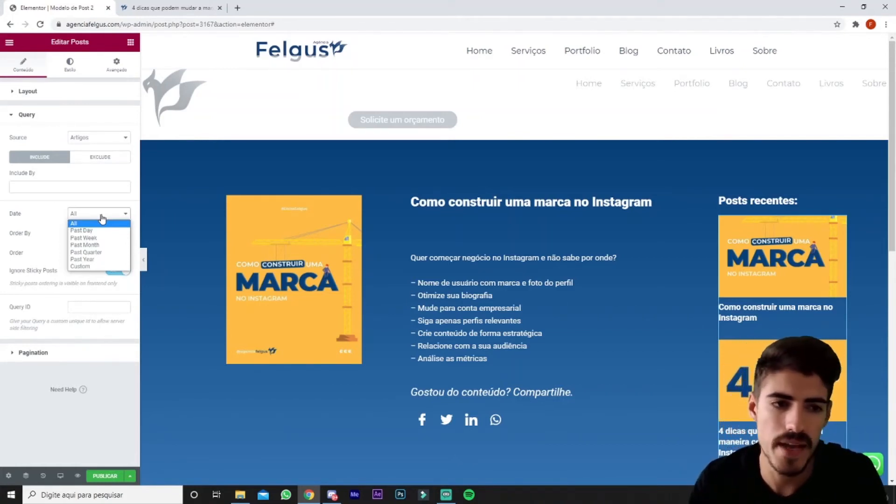
click(101, 217)
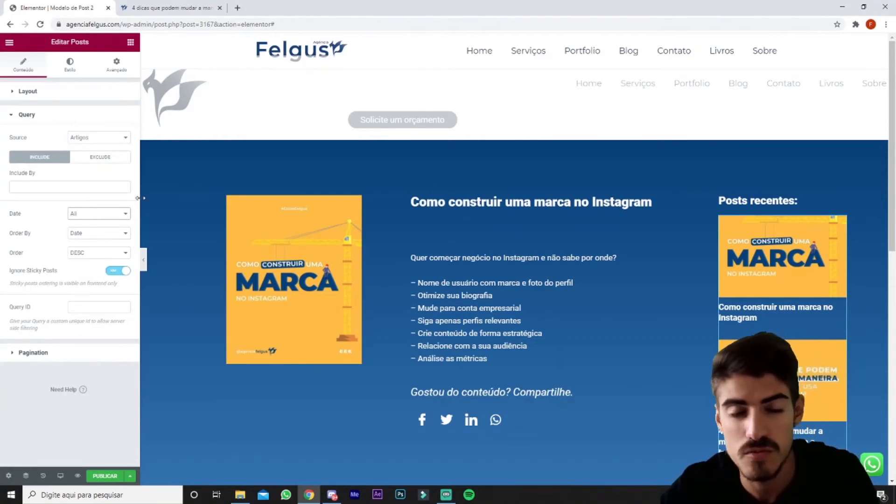
Check the pagination settings of the recent posts list against the posts displayed.
click(97, 357)
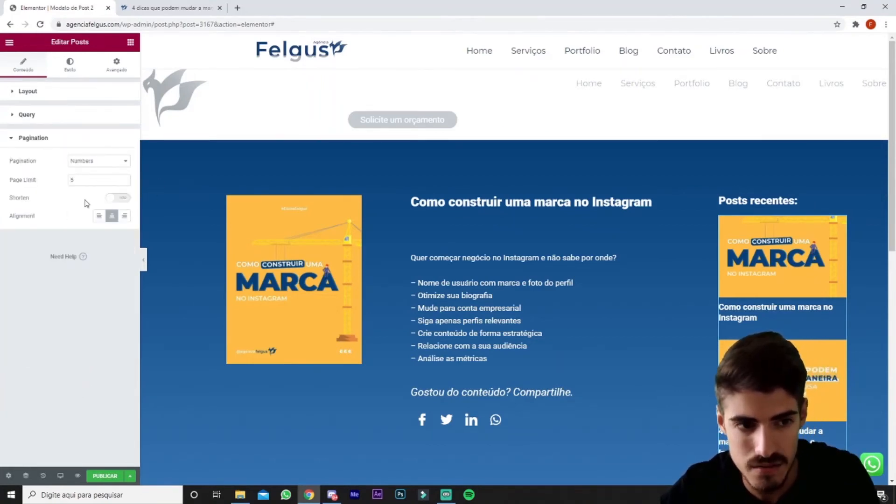
scroll(846, 280, down, 5)
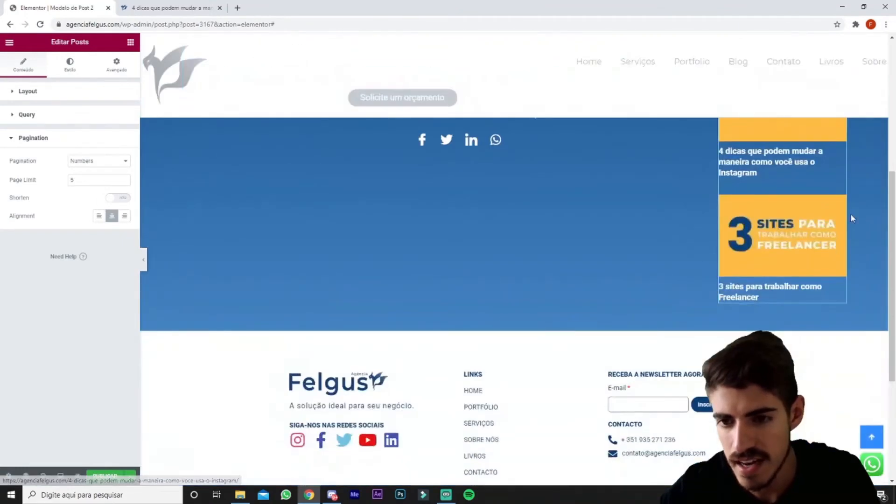
scroll(847, 327, up, 6)
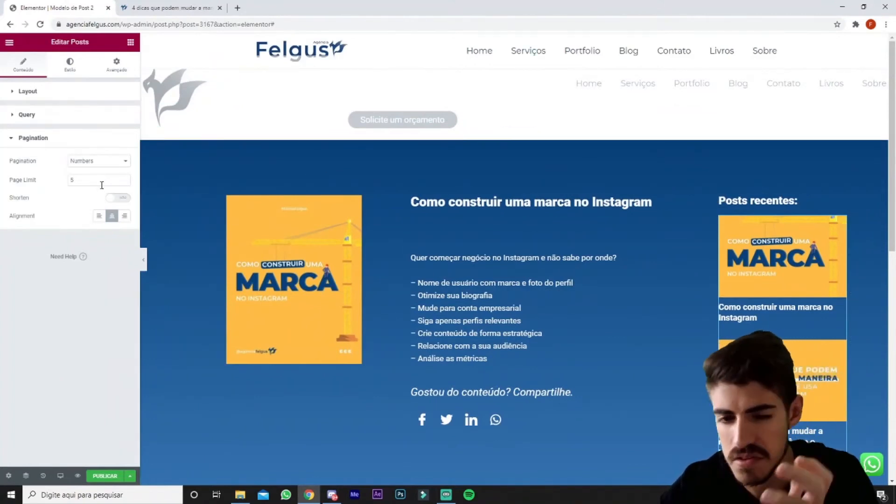
Review the recent posts list's layout options and its style settings for the title color, typography and spacing.
click(70, 95)
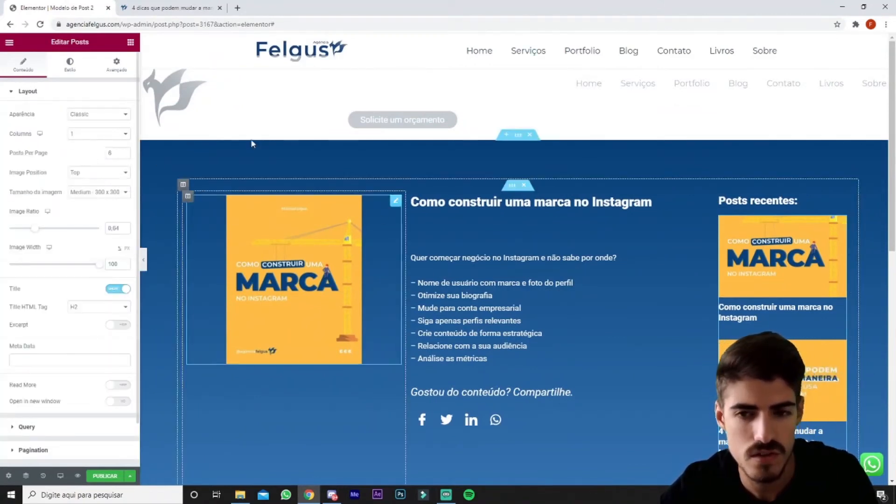
click(70, 64)
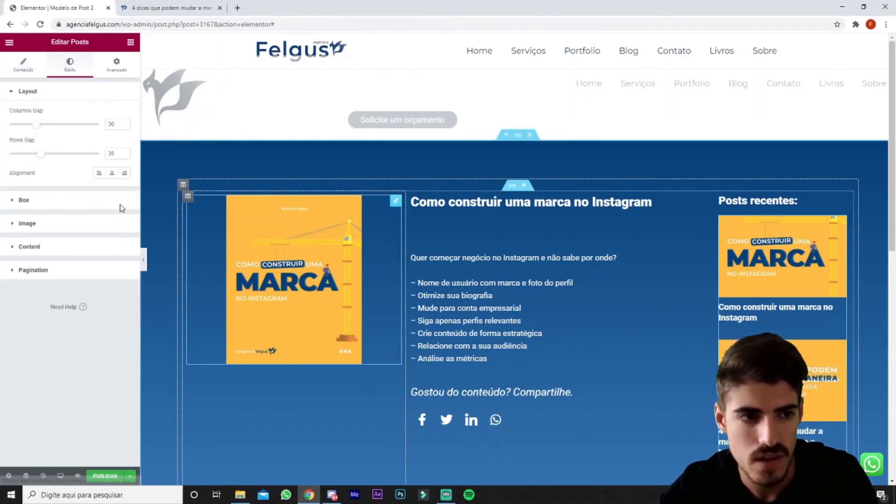
click(46, 248)
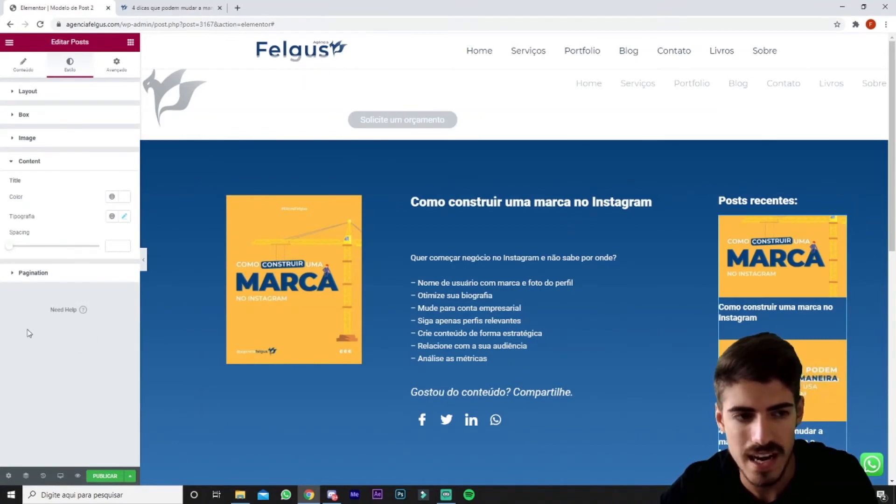
Try showing excerpts under the recent posts' titles, and hide them again.
click(16, 75)
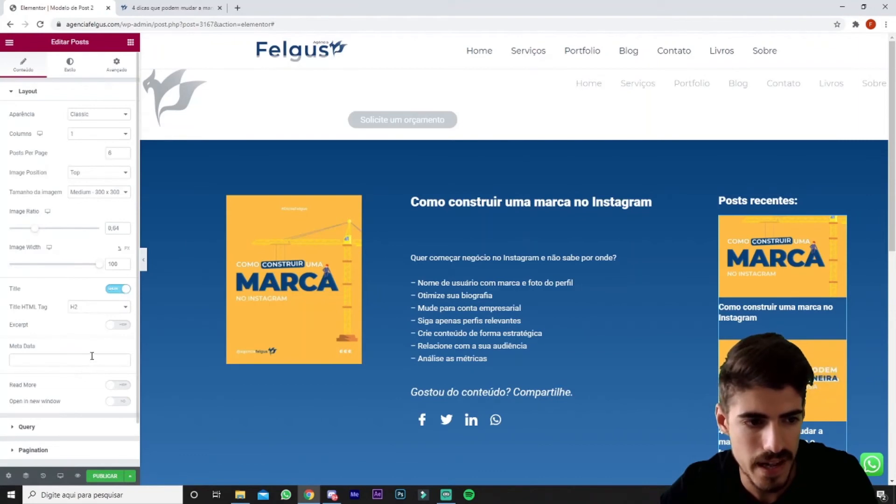
click(119, 325)
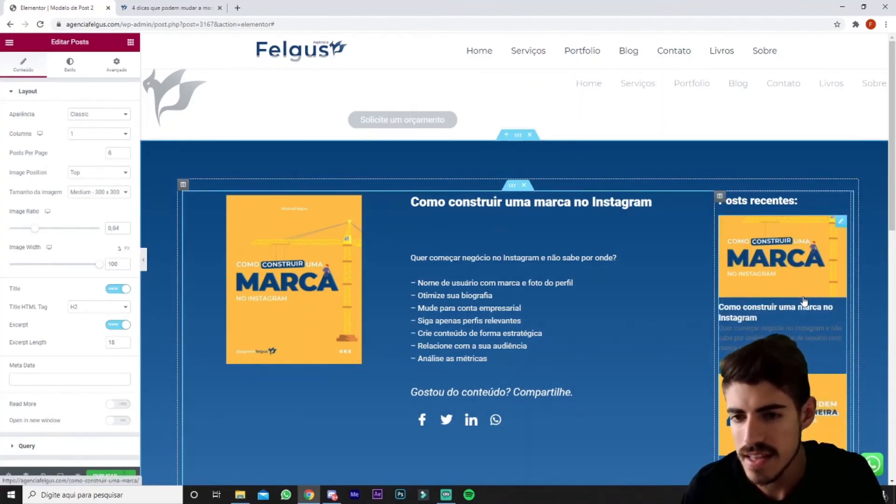
click(119, 325)
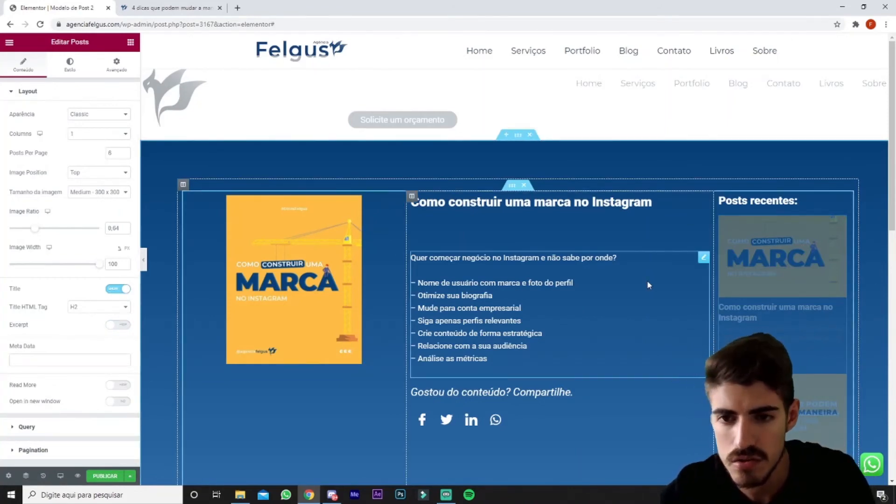
Review the template on desktop down to the footer, and check its layout in the mobile preview.
scroll(653, 327, down, 5)
scroll(654, 332, down, 8)
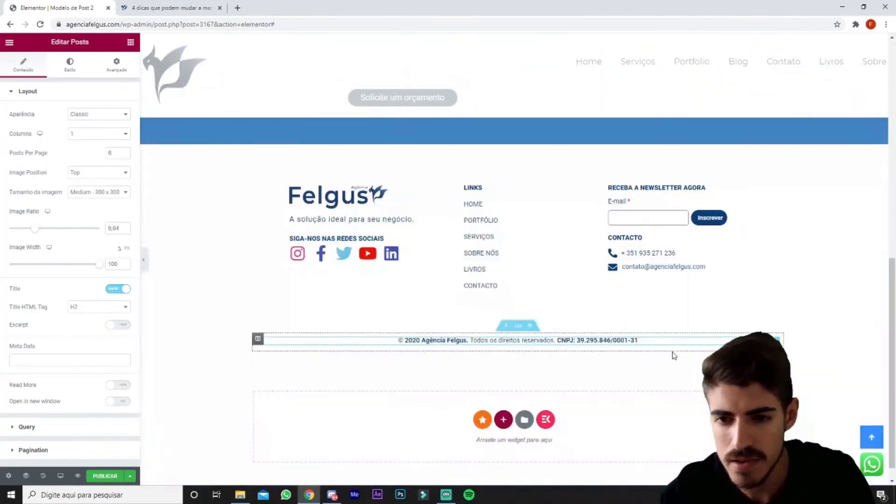
scroll(663, 340, up, 5)
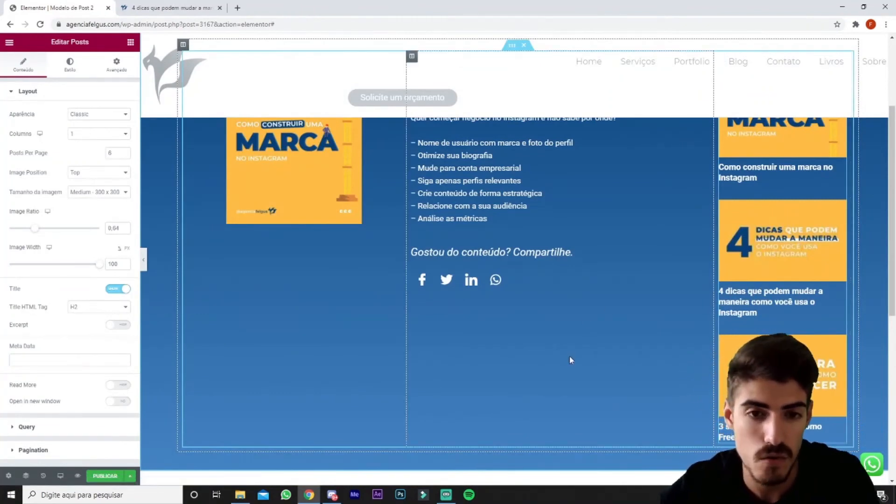
scroll(571, 360, up, 3)
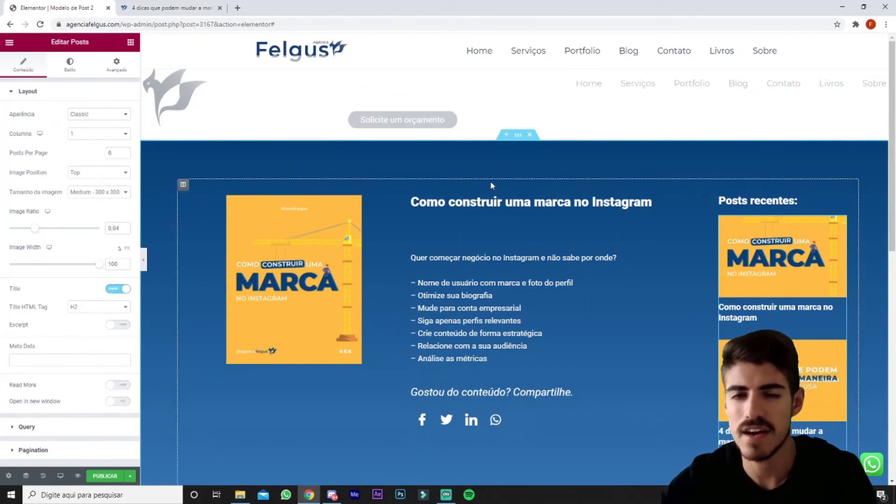
click(60, 475)
click(73, 455)
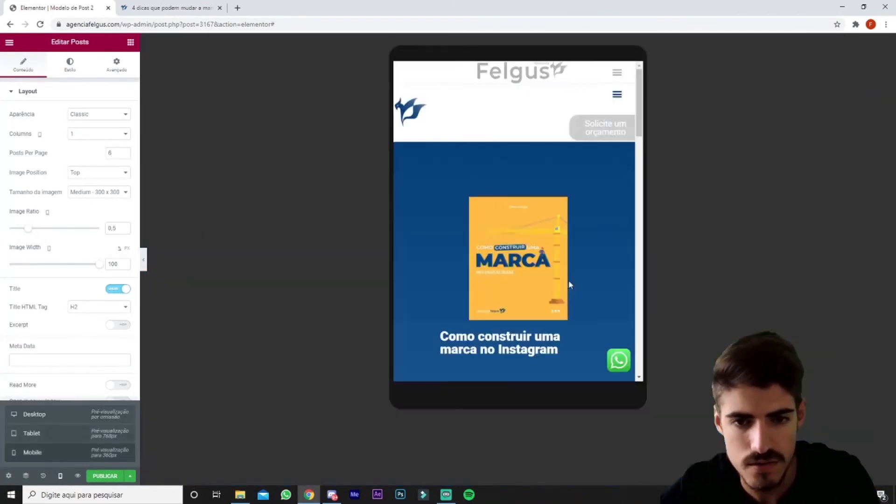
scroll(552, 295, down, 1)
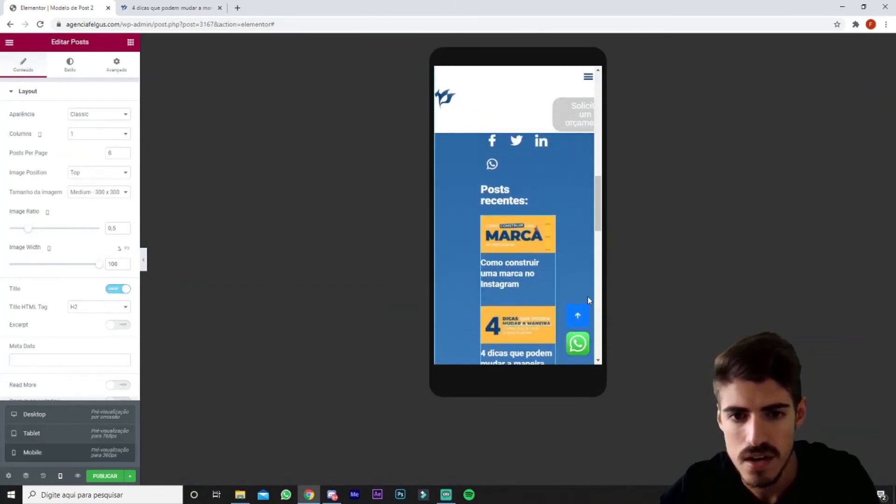
scroll(587, 297, down, 1)
scroll(588, 297, up, 7)
scroll(587, 295, up, 4)
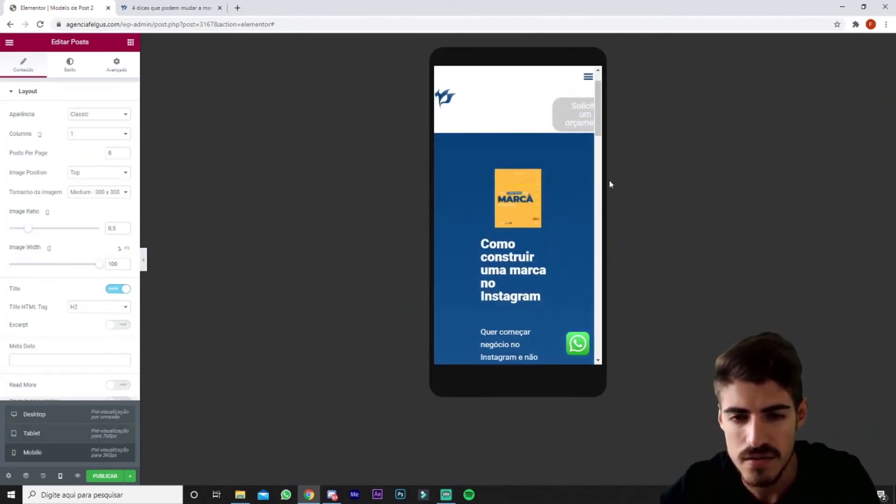
Review the template's mobile preview from the article title and content through sharing icons and recent posts to the footer.
mouse_move(600, 130)
mouse_down()
mouse_move(602, 118)
mouse_move(602, 133)
mouse_up()
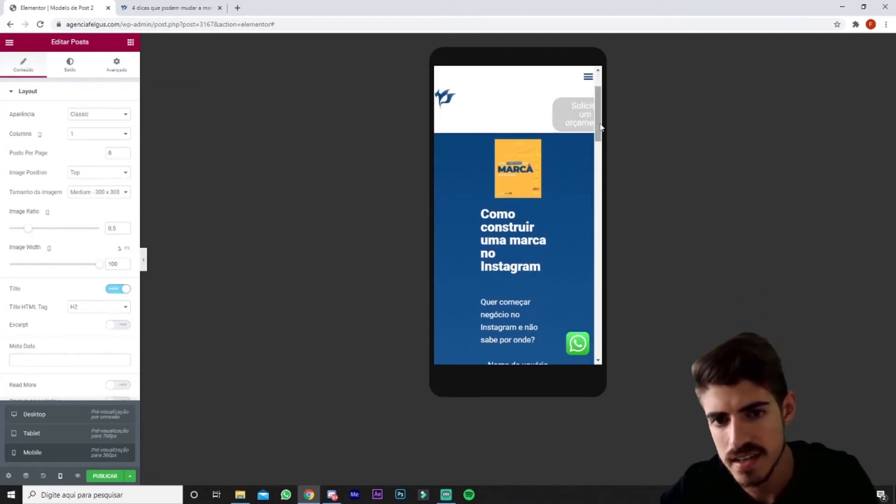
scroll(525, 232, down, 1)
scroll(526, 231, down, 10)
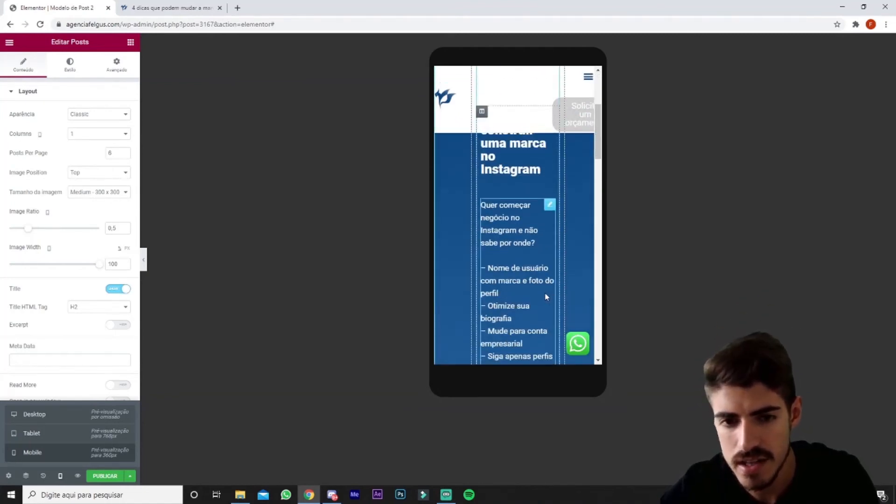
scroll(574, 217, up, 3)
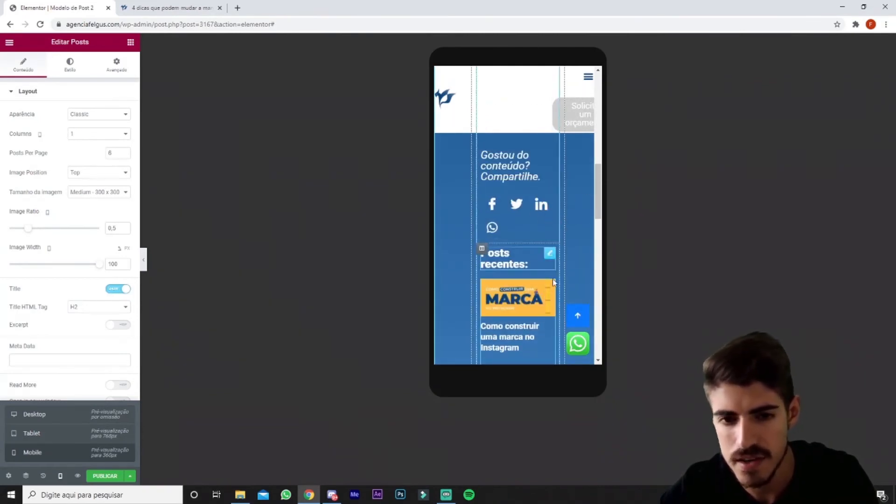
scroll(547, 183, down, 4)
scroll(536, 243, down, 4)
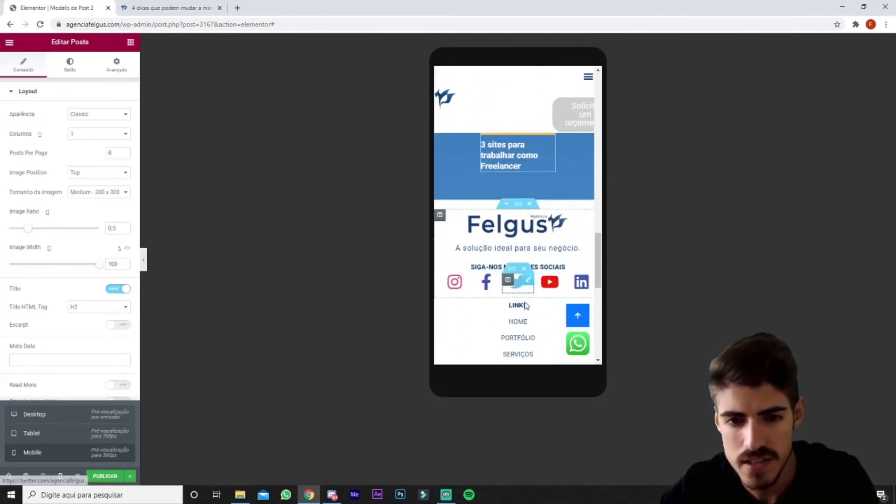
scroll(530, 298, up, 12)
scroll(530, 302, up, 1)
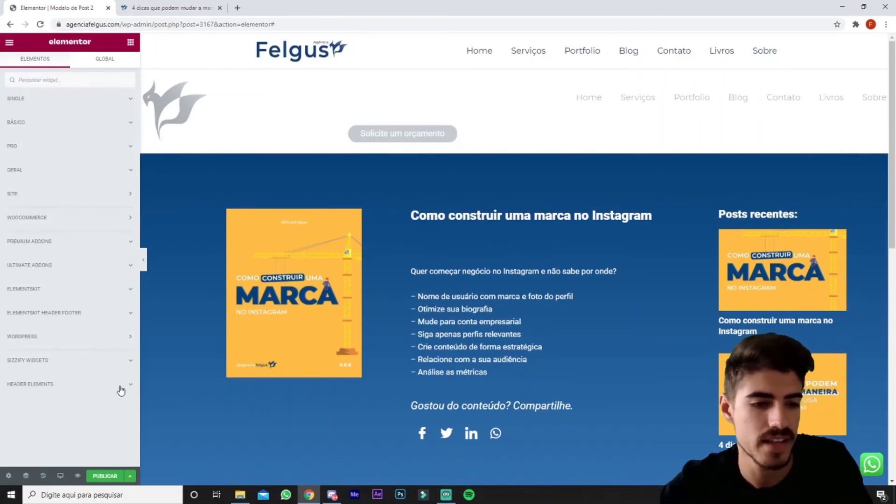
Publish the template with a display condition that includes Artigos set to All, and save the publish settings.
click(99, 481)
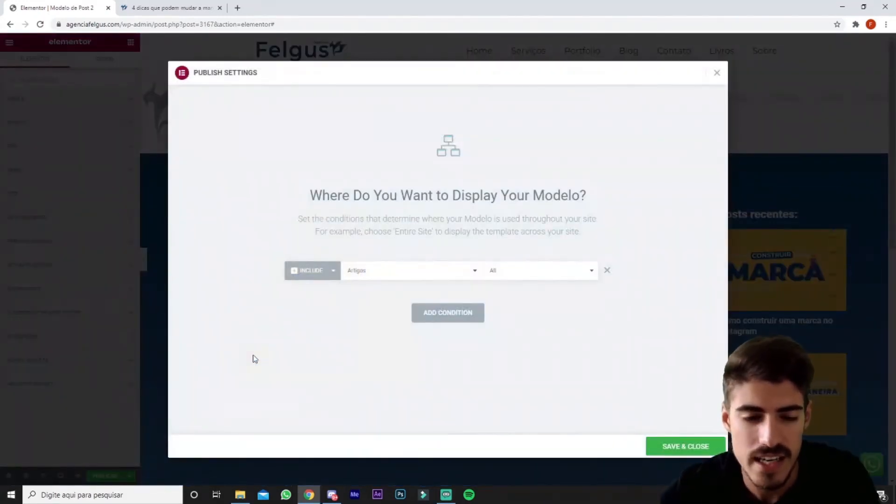
click(392, 274)
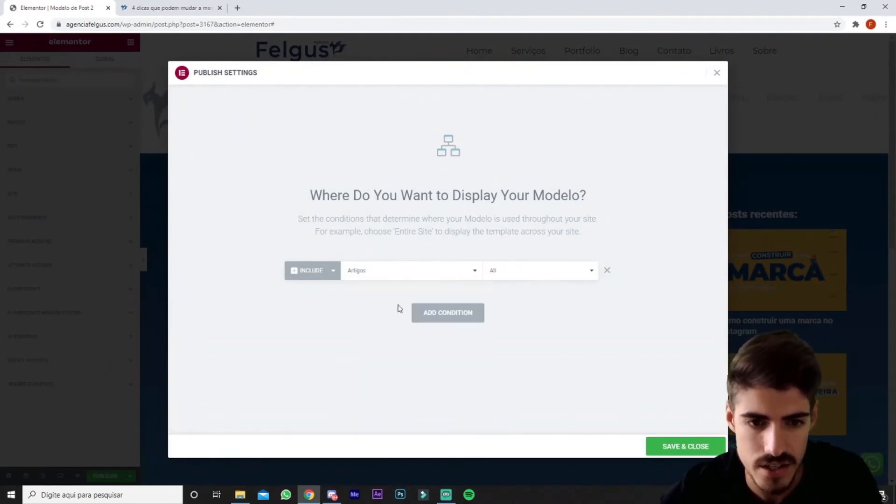
click(377, 306)
click(530, 275)
click(537, 275)
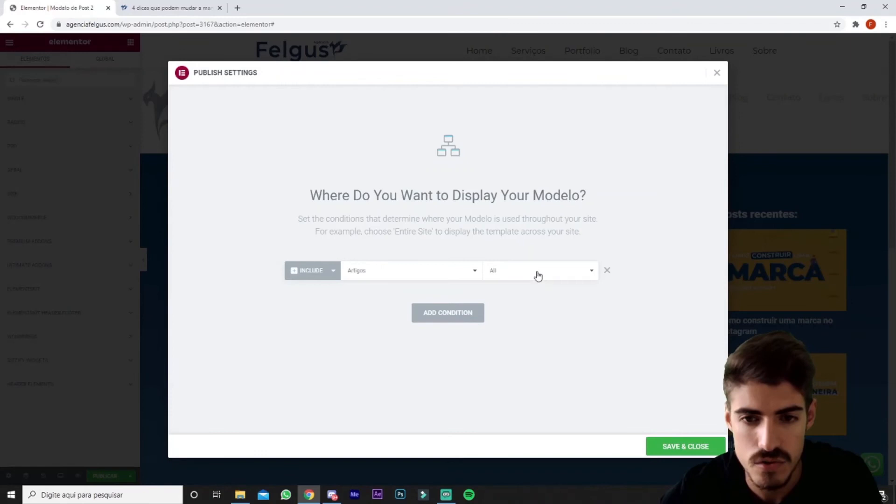
click(587, 277)
click(587, 277)
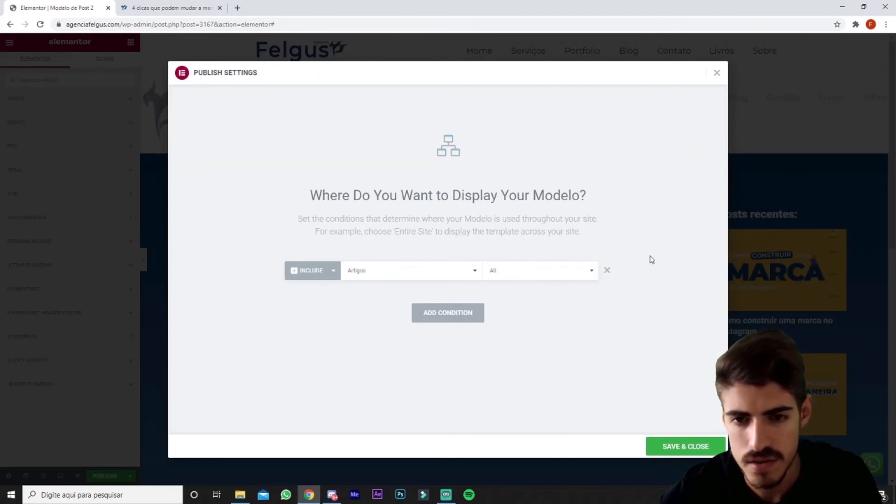
click(704, 447)
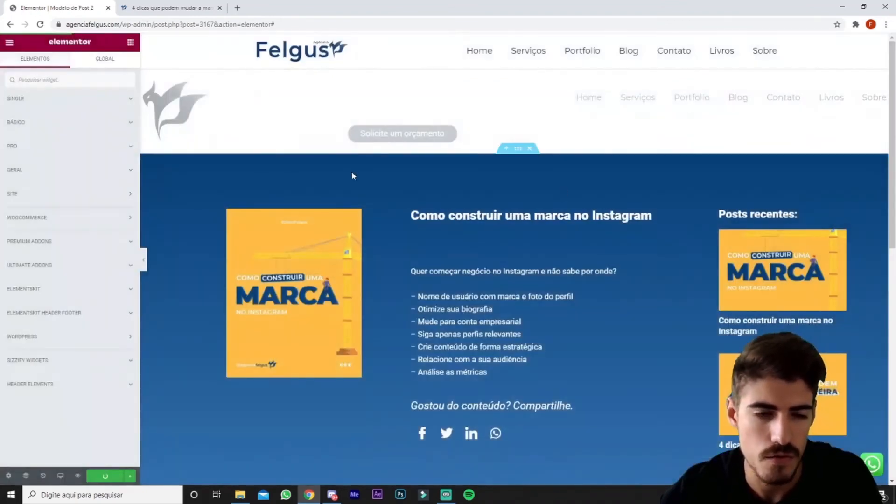
Search the WordPress plugins available to add for "elementskit".
click(173, 25)
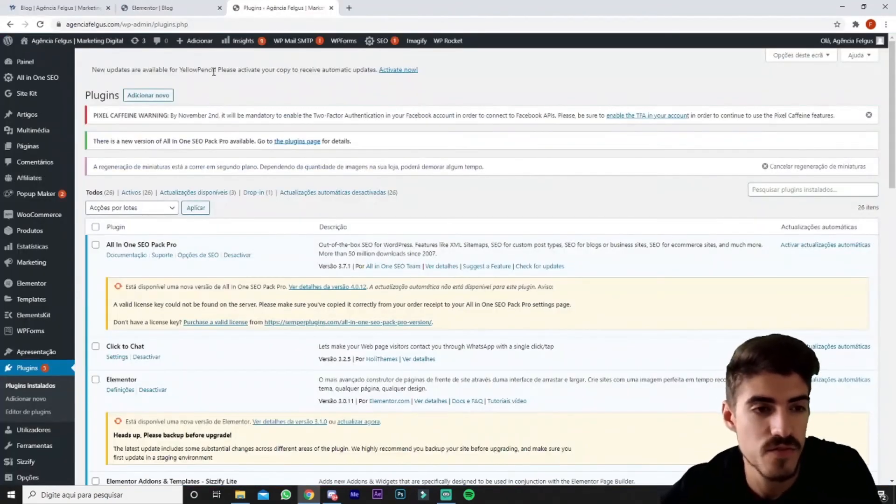
click(152, 94)
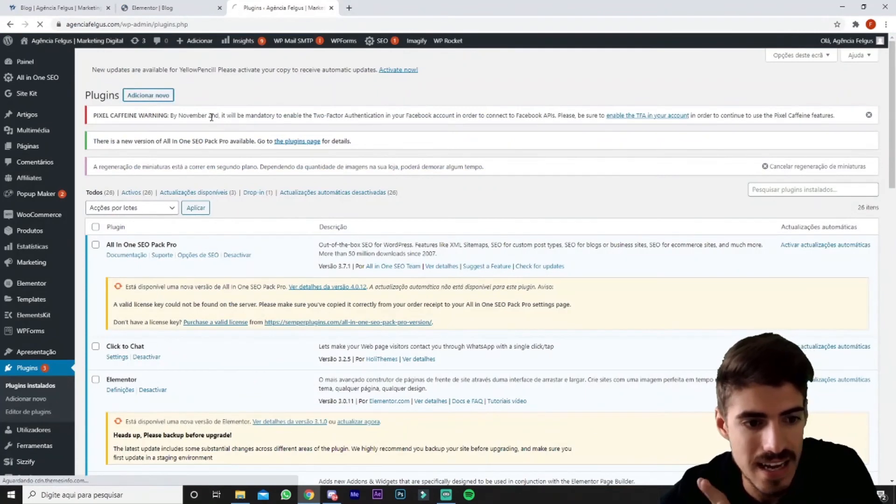
click(762, 170)
text(el)
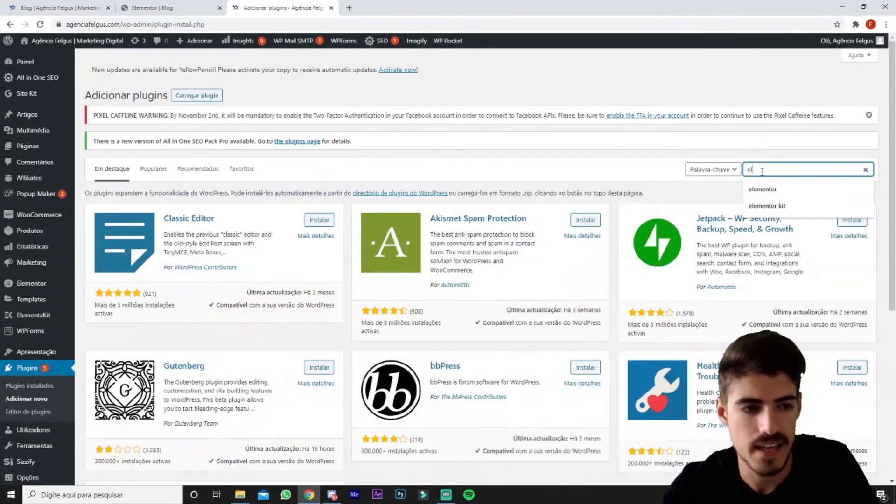
text(ementskit)
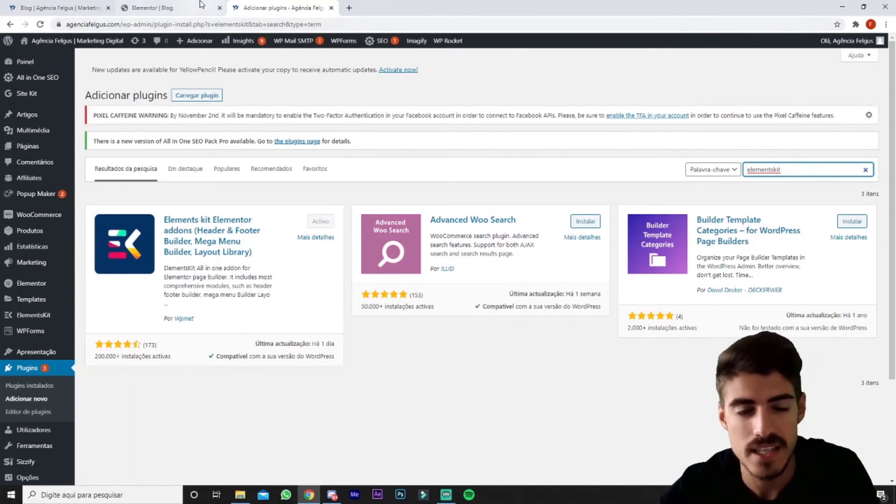
Inspect the Blog Posts widget's layout settings on the Blog page, and search the Elementor widgets for "blog".
click(168, 8)
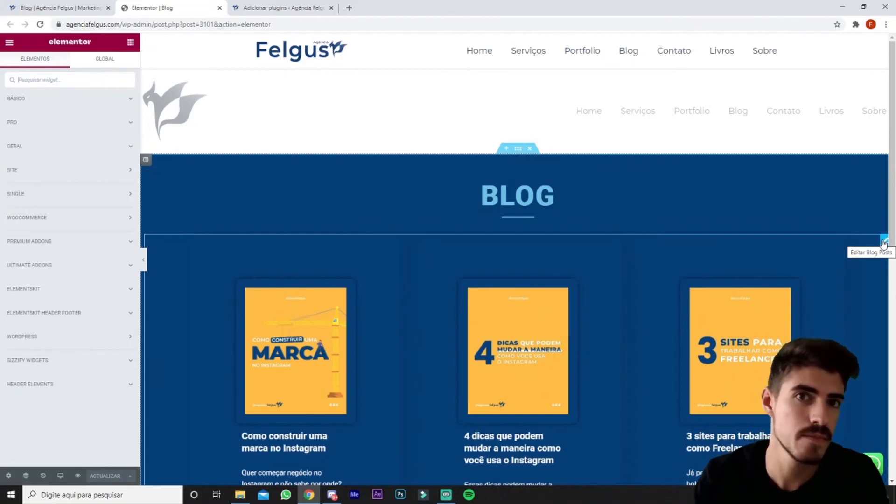
click(884, 242)
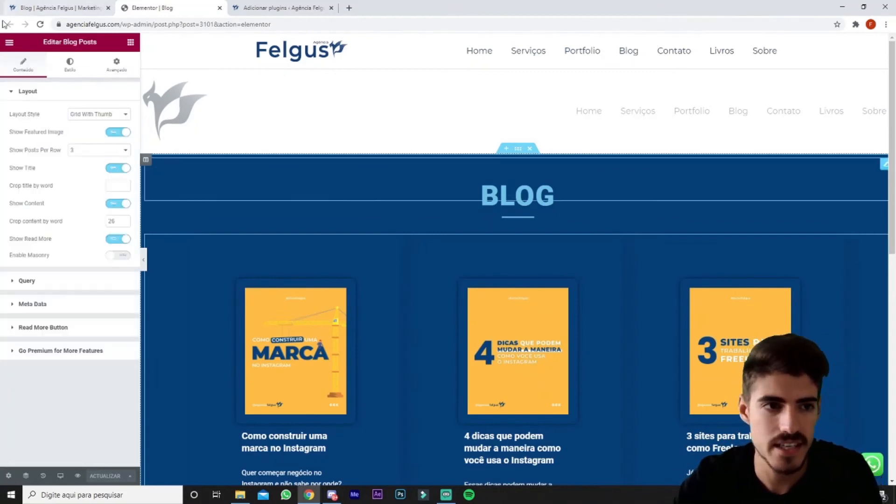
click(131, 42)
click(78, 79)
text(blog)
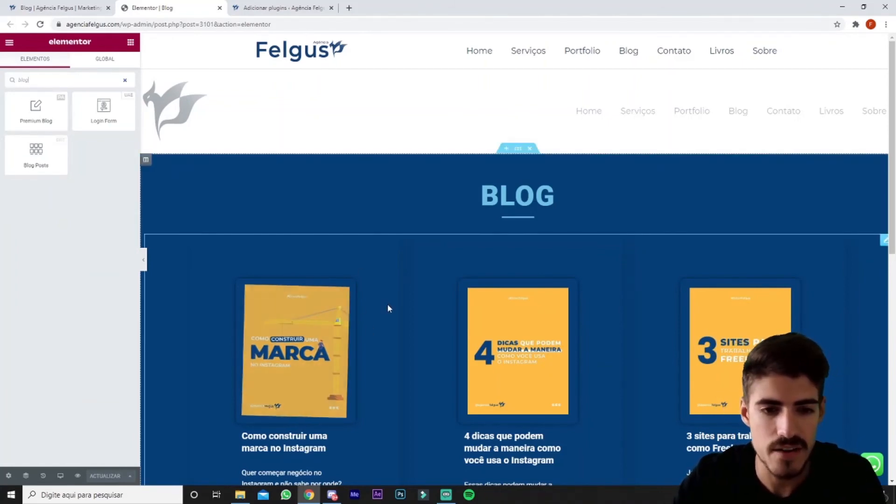
Review the Blog page's post cards down to their "Leia mais" buttons, and open the Blog Posts widget's settings.
scroll(390, 306, down, 1)
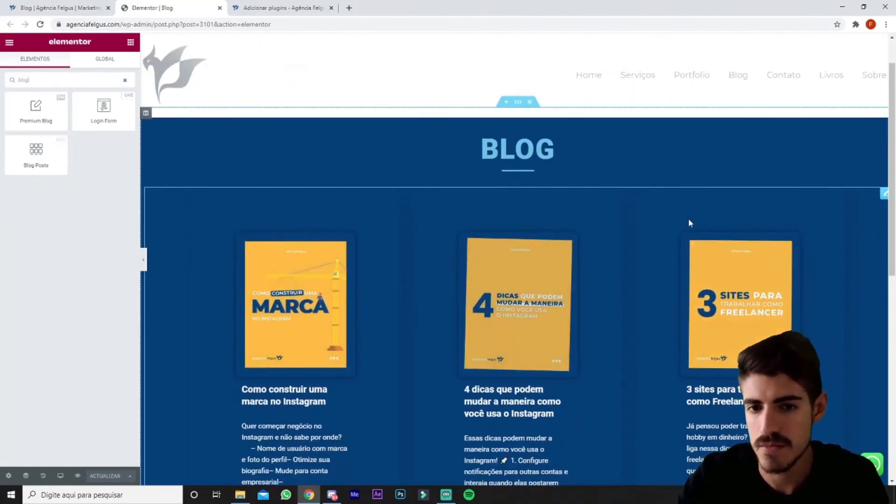
scroll(587, 238, down, 2)
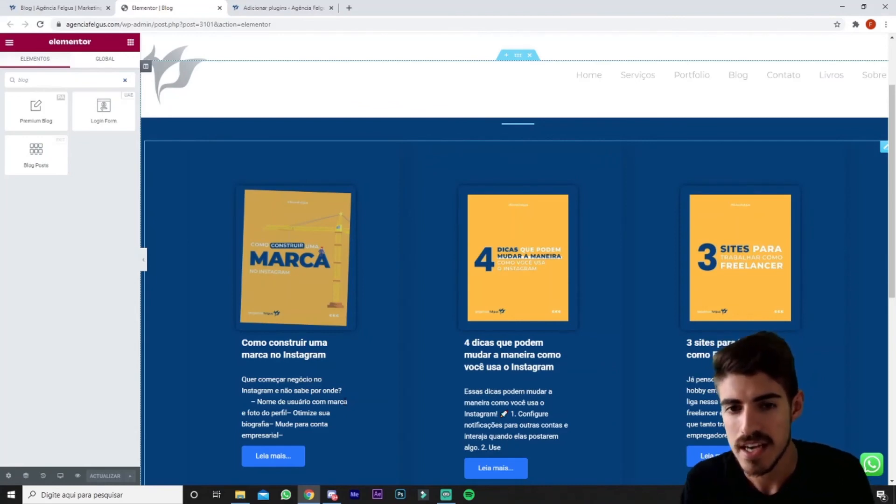
click(293, 462)
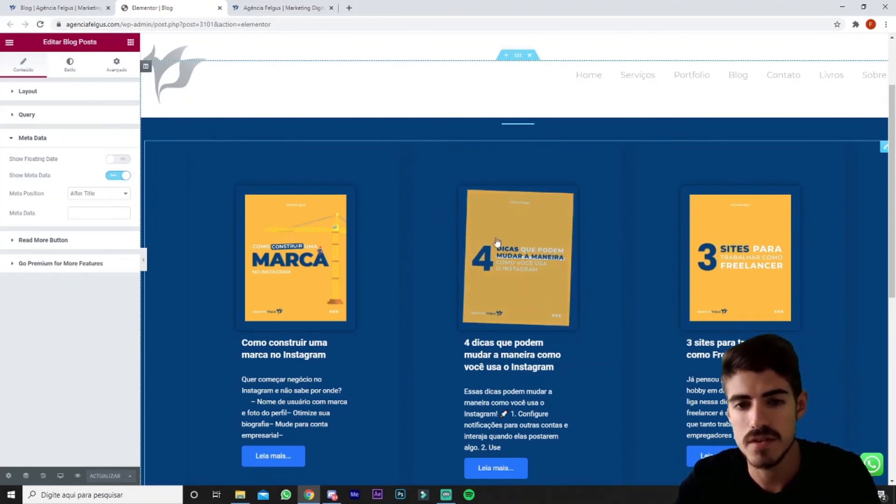
Open the live site's Blog page and review its post cards down to the footer.
click(303, 7)
click(578, 67)
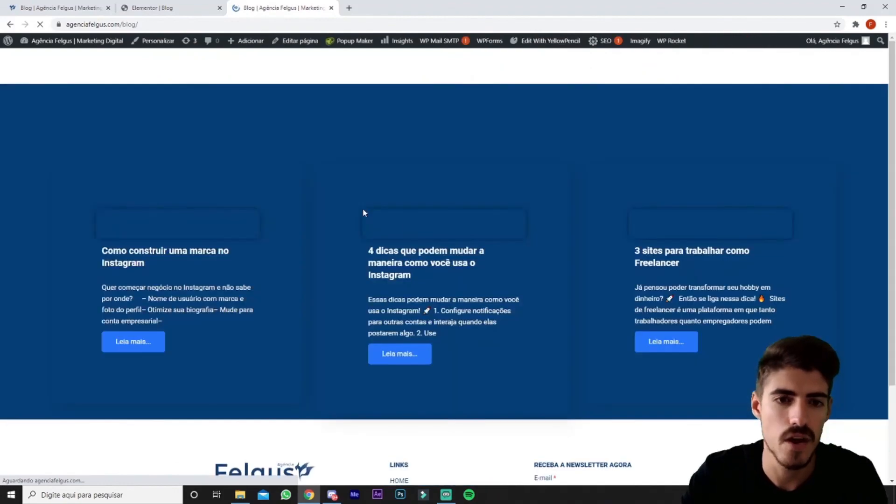
scroll(793, 157, down, 2)
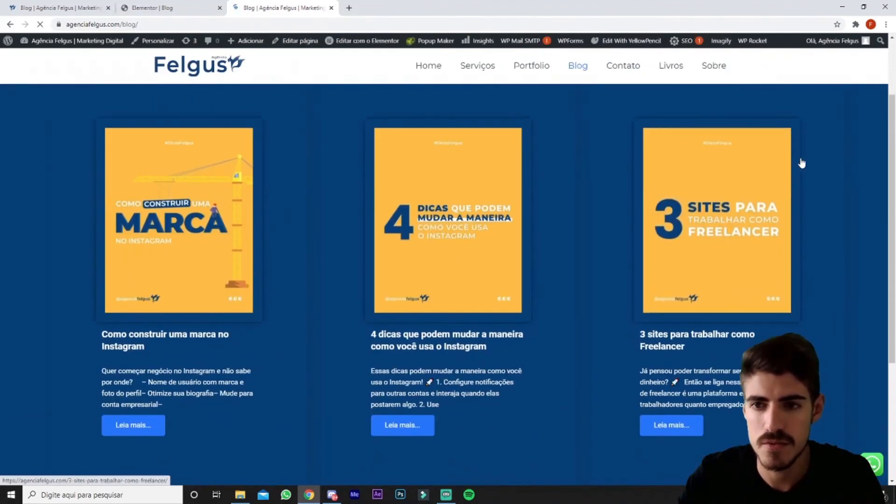
scroll(803, 162, down, 4)
scroll(799, 269, up, 5)
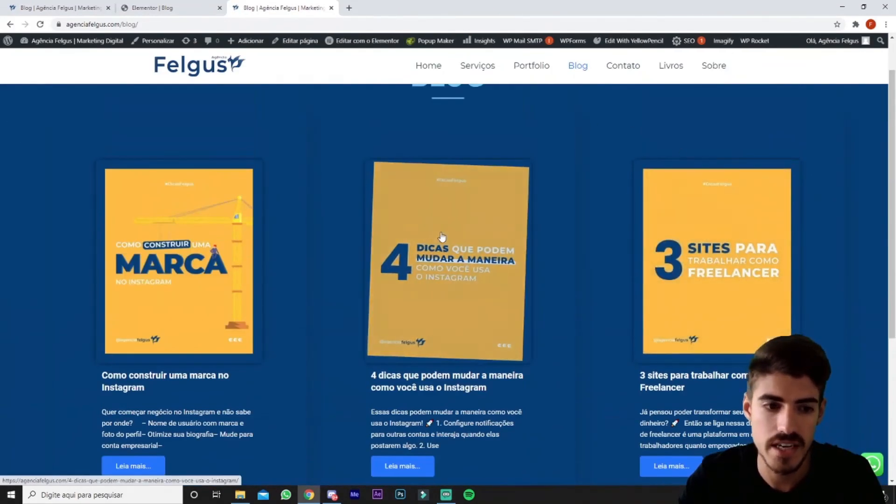
scroll(442, 237, down, 3)
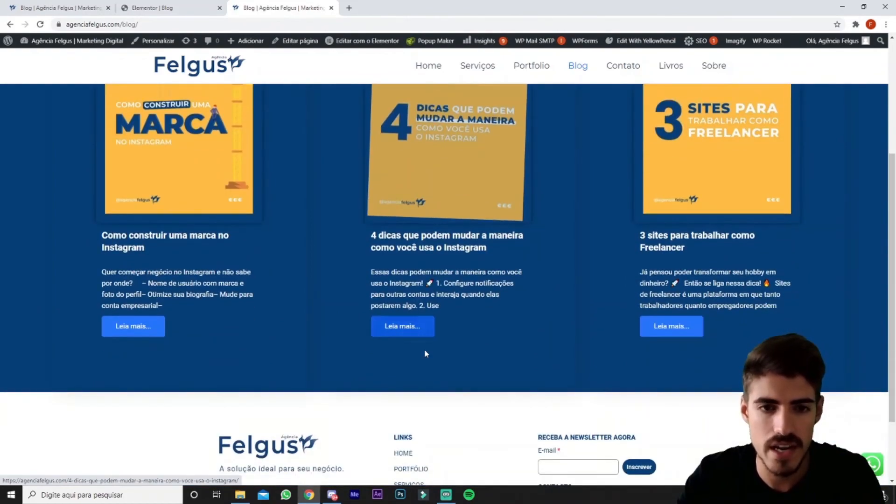
Open the article "4 dicas que podem mudar a maneira como você usa o Instagram" and review its published layout.
click(430, 188)
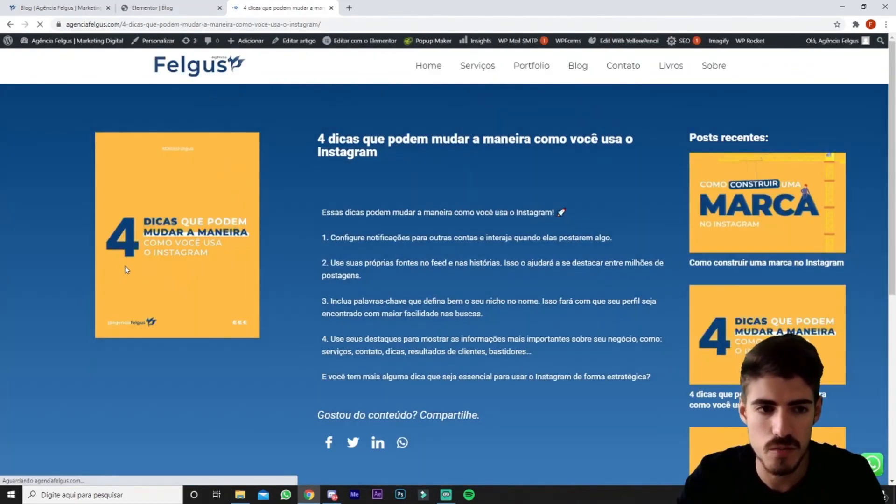
scroll(248, 343, down, 3)
scroll(781, 304, up, 4)
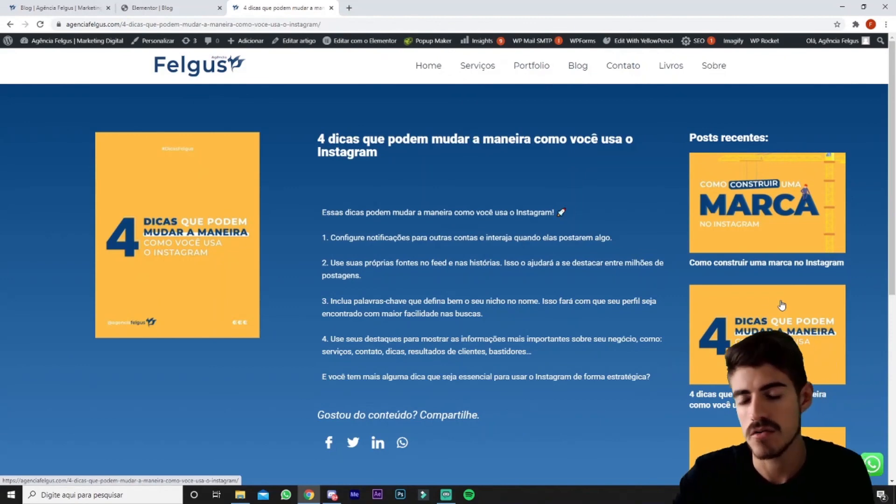
scroll(803, 266, down, 1)
scroll(802, 266, down, 2)
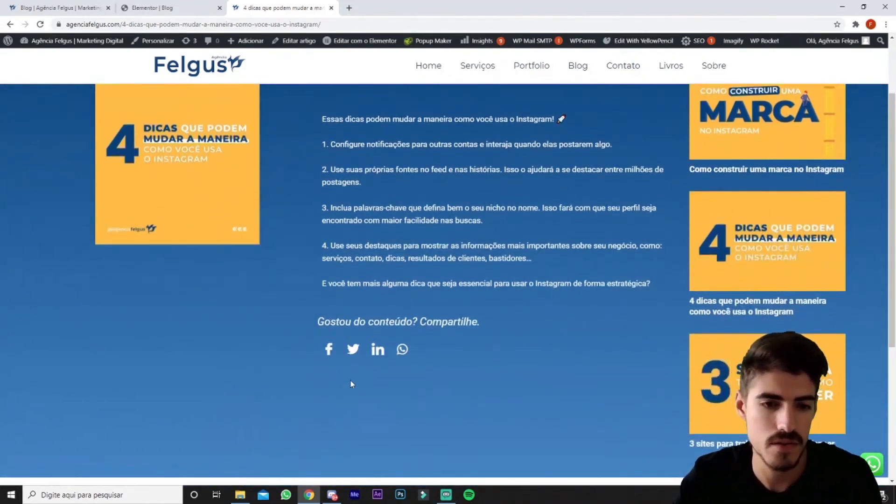